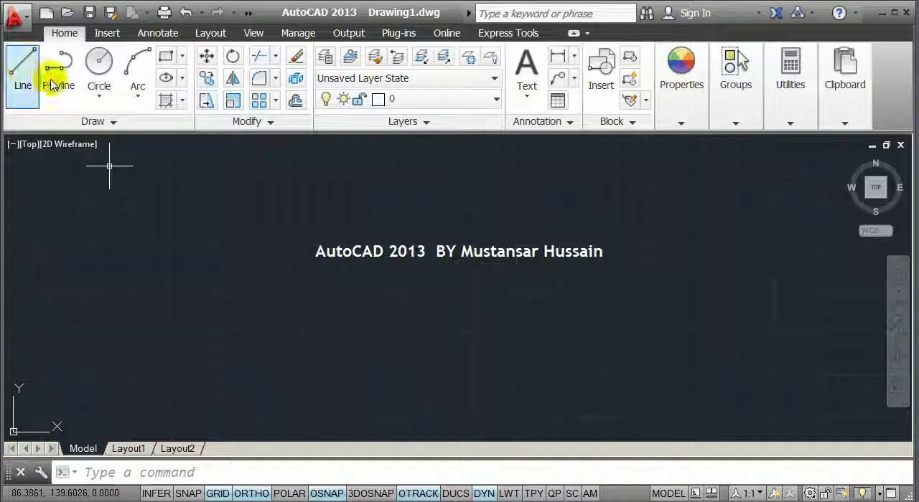
Draw a closed rectangle about 7 units wide from four separate segments with the Line command
click(17, 68)
click(223, 234)
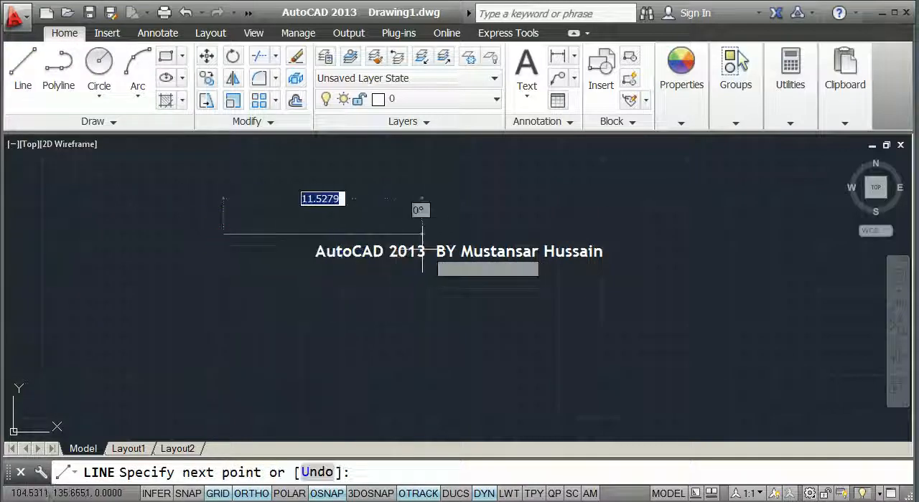
click(345, 229)
click(344, 314)
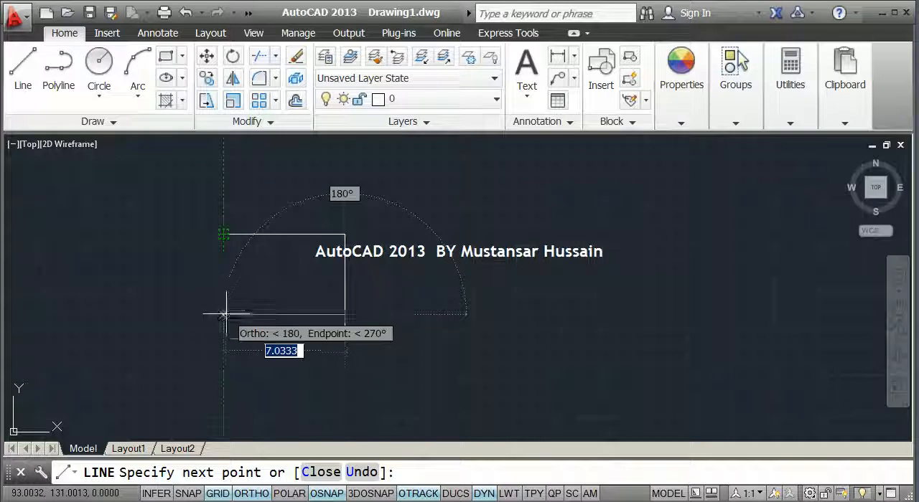
click(224, 313)
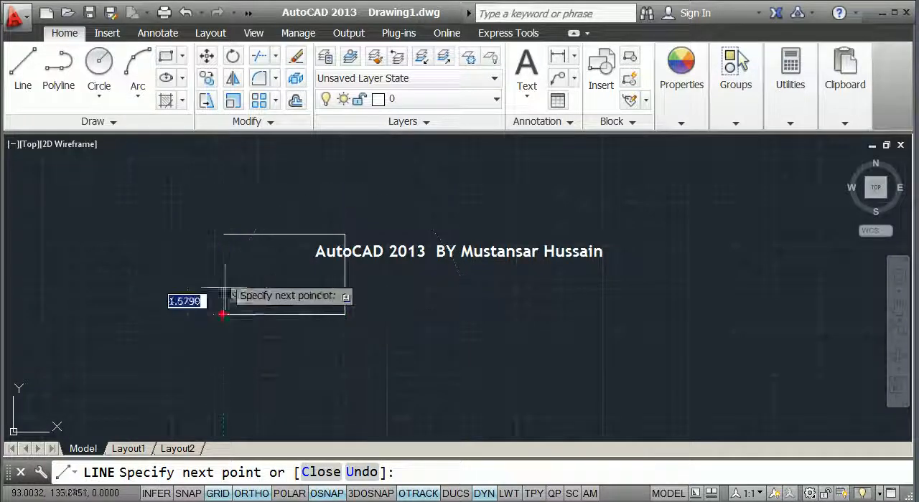
click(224, 235)
key(Return)
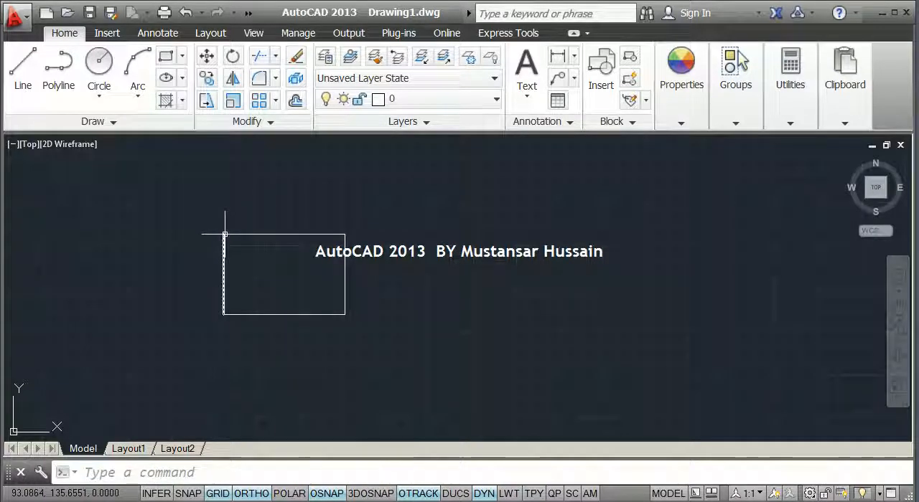
Select the rectangle's four sides one by one to check how they are joined, and clear the selection
click(238, 233)
click(224, 259)
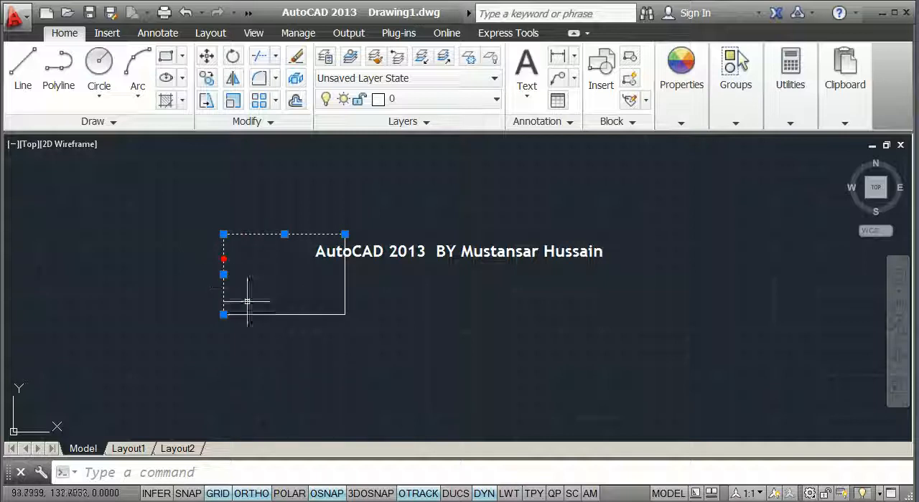
click(255, 314)
click(343, 287)
key(Escape)
Draw a second closed rectangle about 8 units wide with the Polyline command, to the right of the first one
middle_drag(389, 255, 298, 244)
click(57, 76)
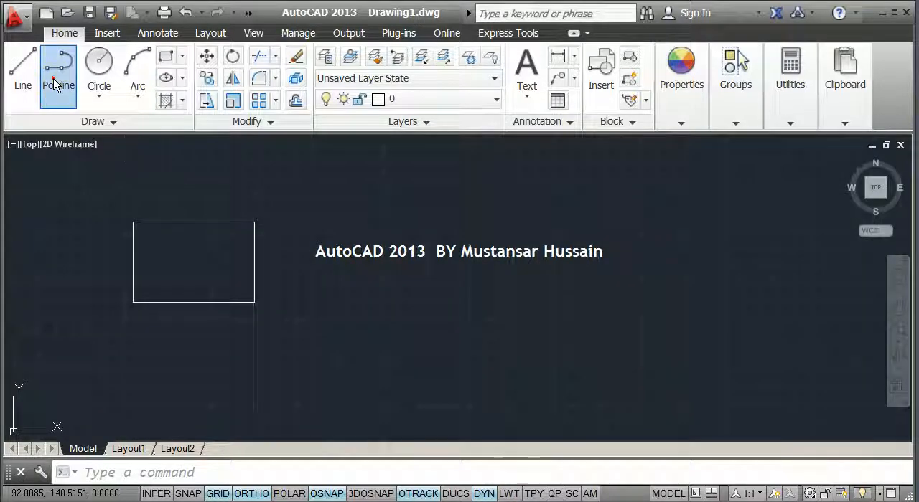
click(390, 215)
click(527, 216)
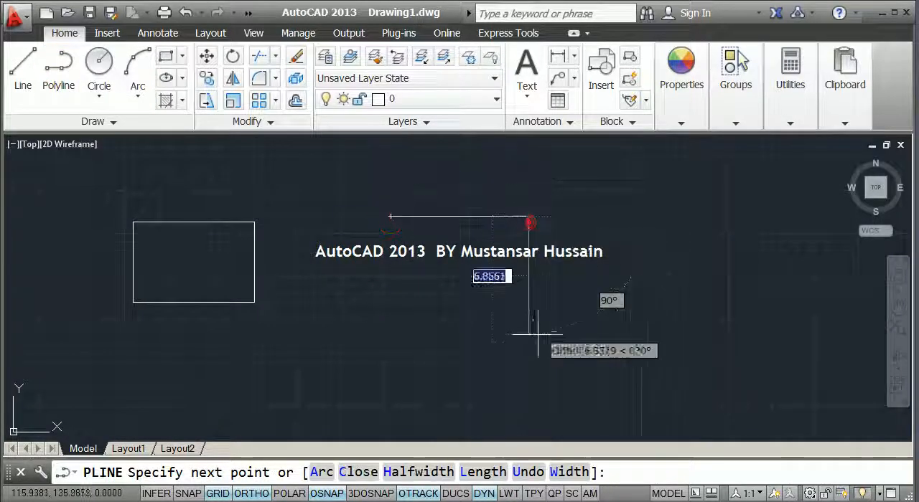
click(529, 293)
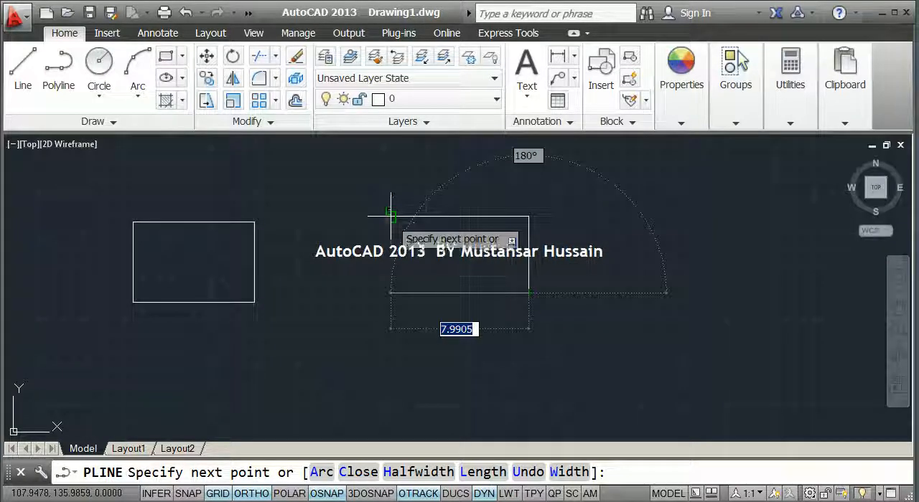
click(391, 294)
click(390, 216)
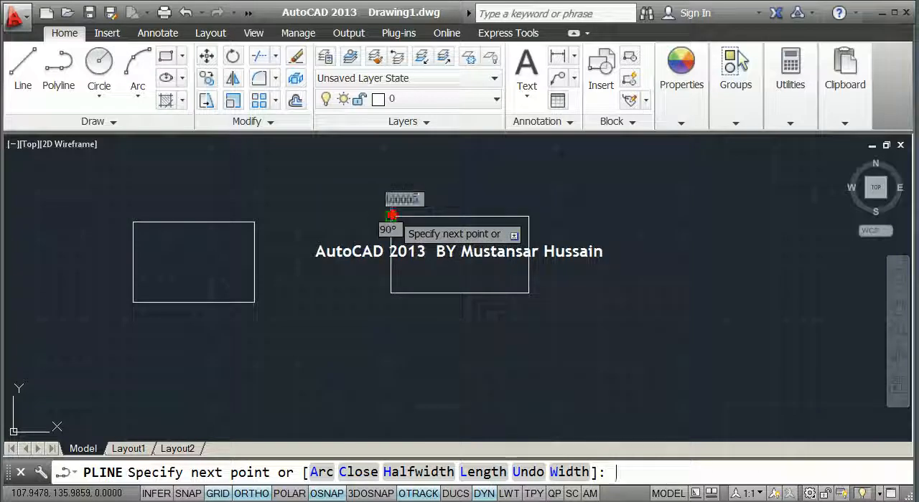
key(Return)
Select the polyline rectangle by a single edge to examine whether its sides form one object
click(440, 292)
key(Escape)
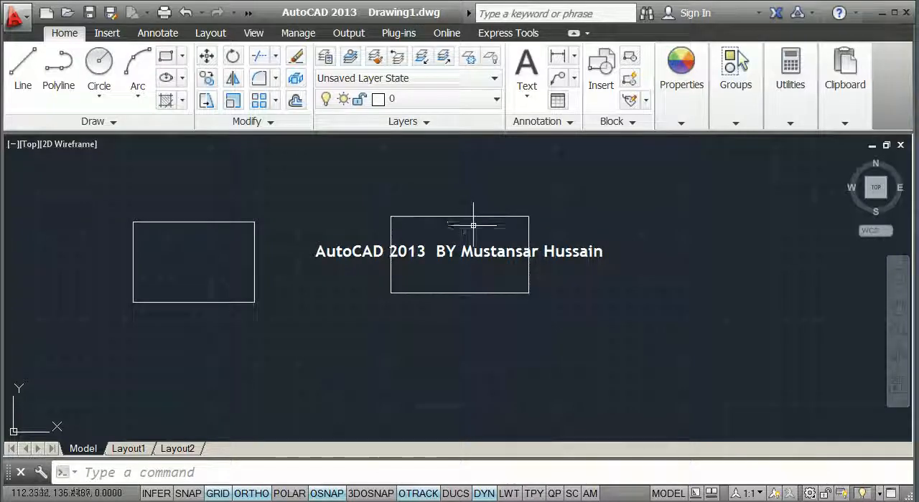
click(463, 217)
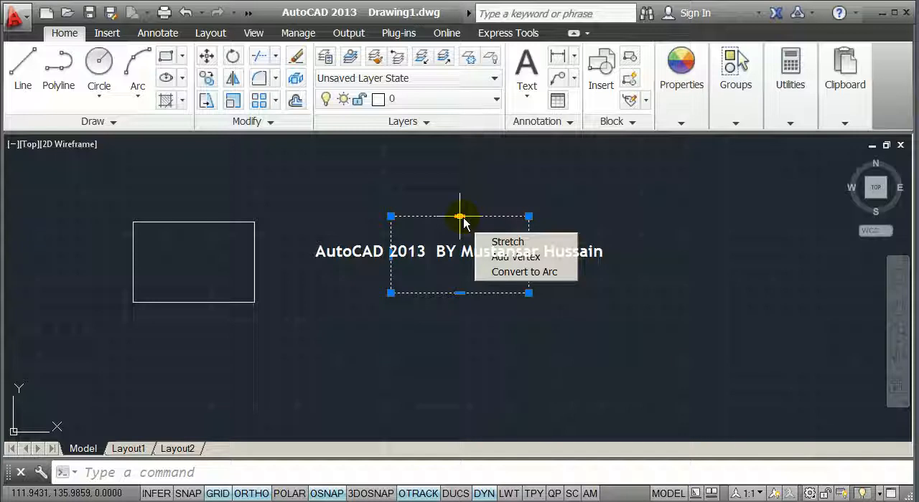
Delete both the line rectangle and the polyline rectangle
click(558, 323)
click(74, 180)
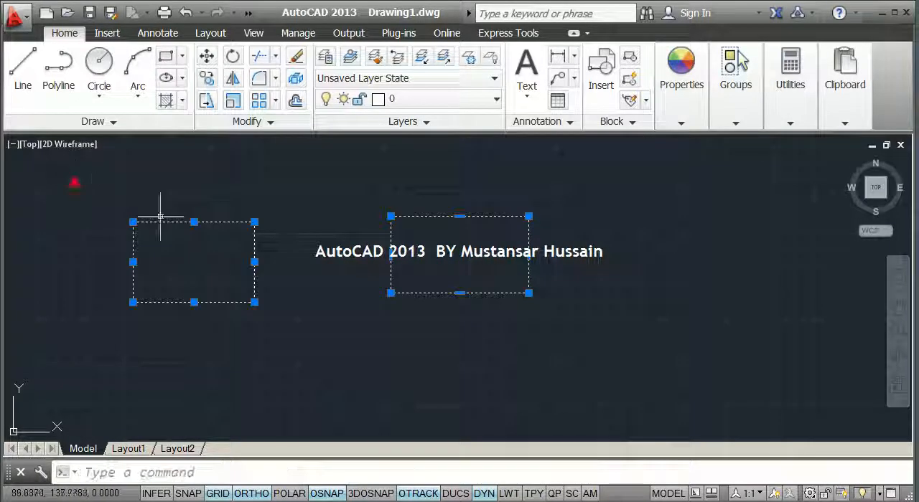
key(Delete)
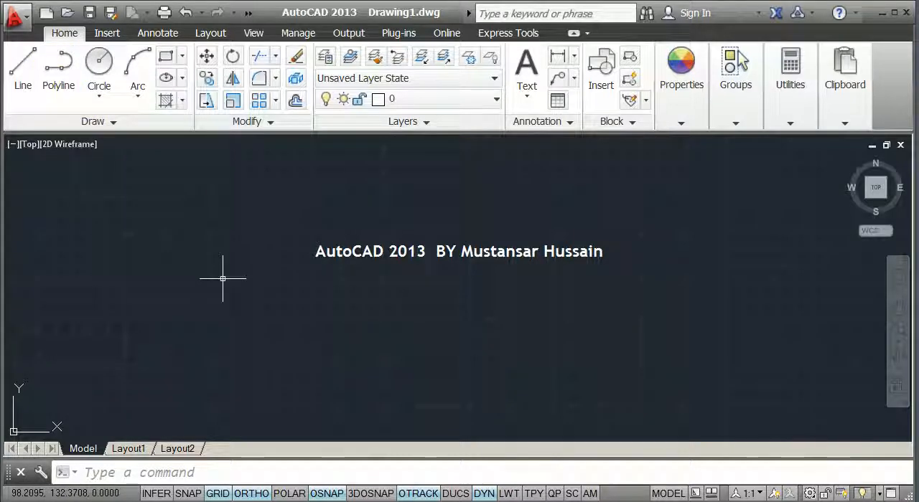
Begin a polyline with PL, running 8 units to the right and 8 units straight down
text(pl)
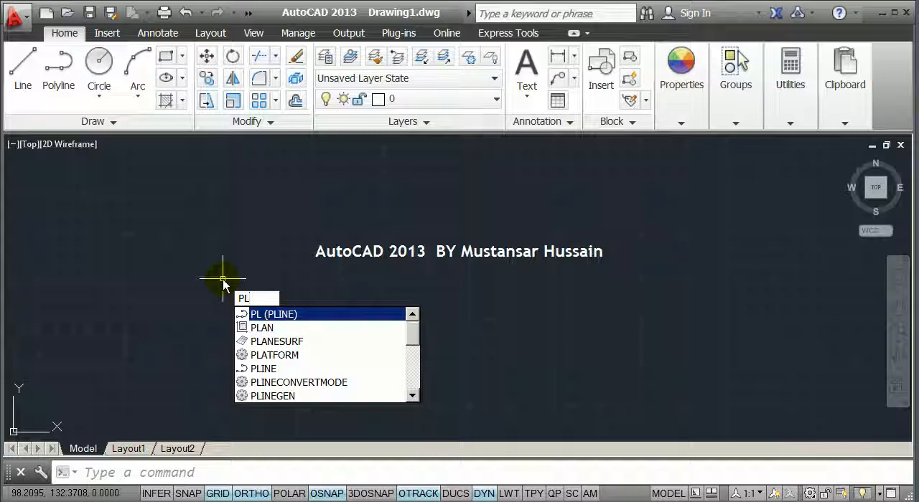
key(Return)
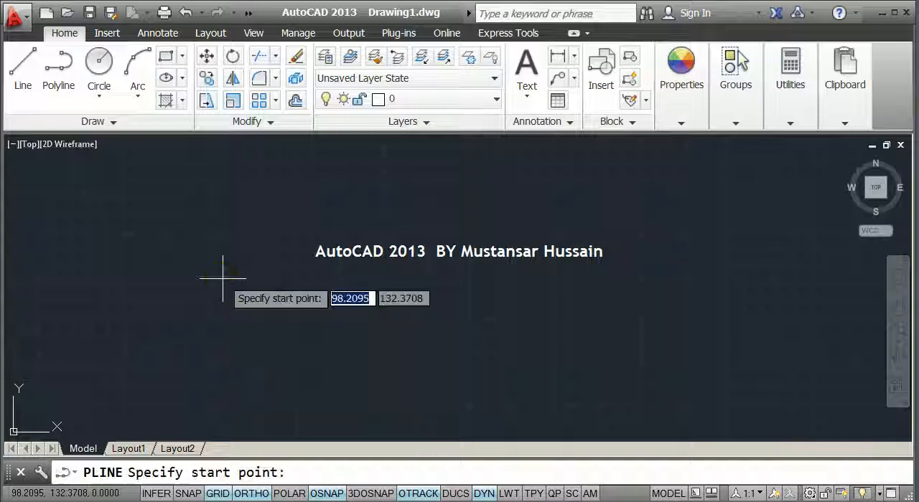
click(207, 238)
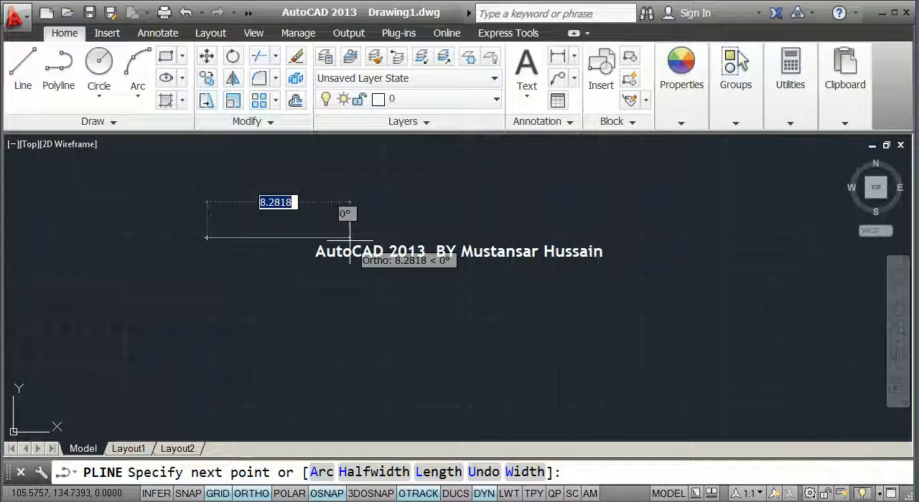
text(8)
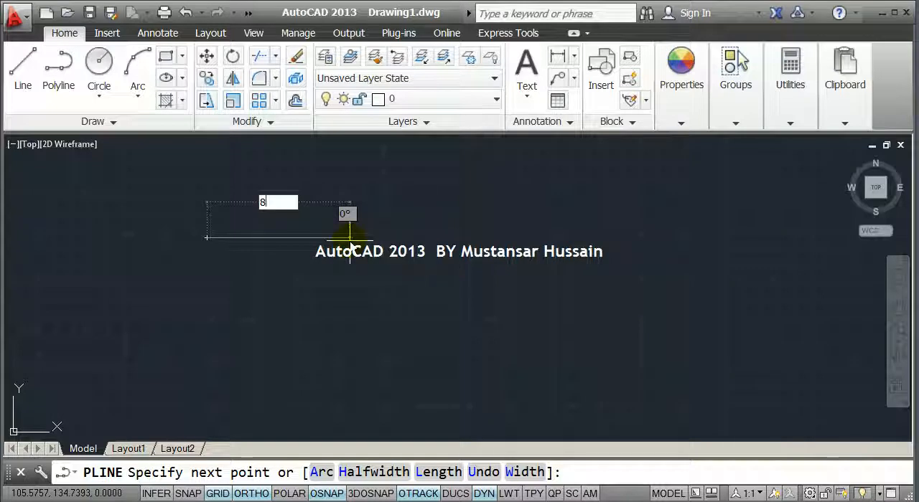
key(Return)
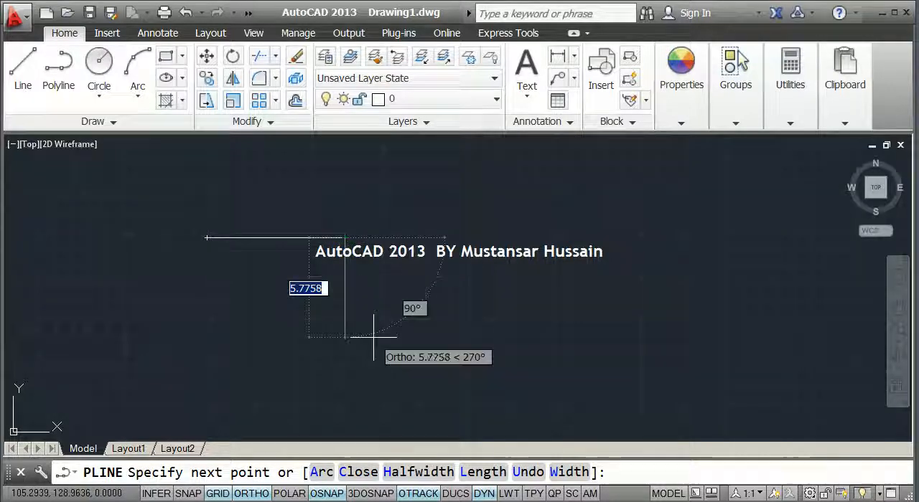
text(8)
key(Return)
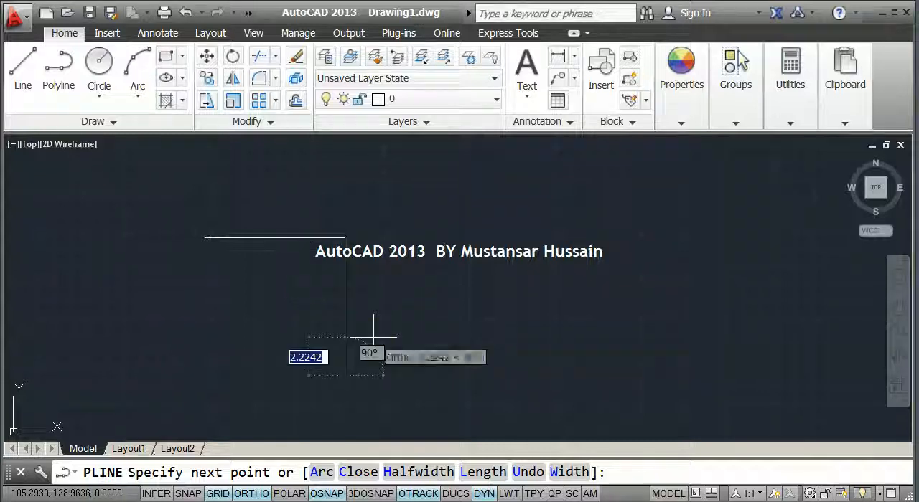
Continue the polyline 4 units left, 4 units down and 4 units left, closing the L-shaped outline at its start point
text(4)
key(Return)
scroll(261, 300, down, 2)
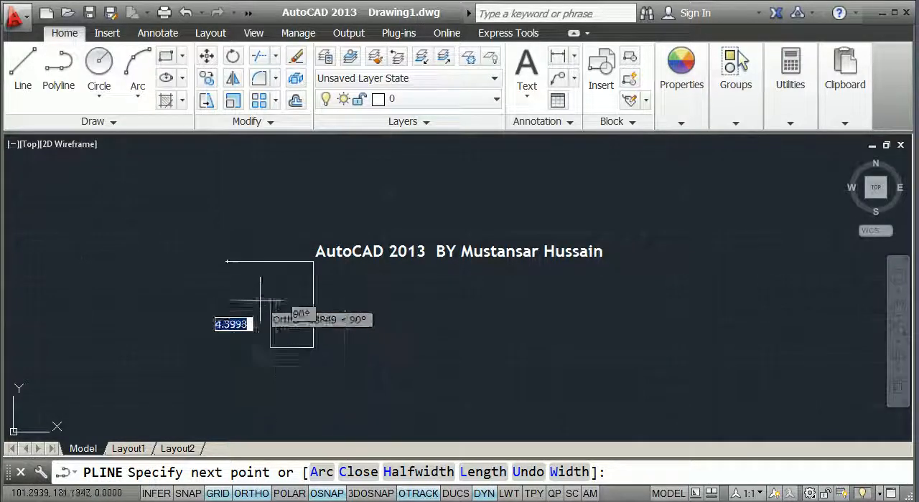
click(257, 391)
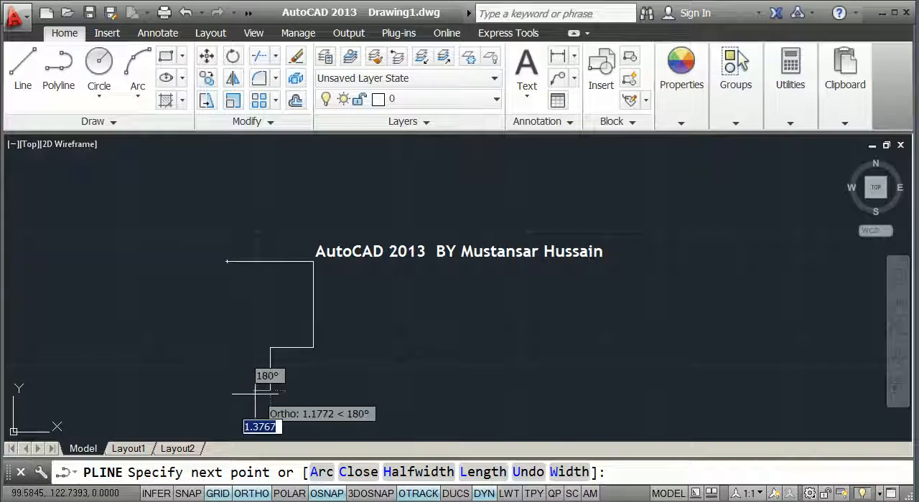
text(4)
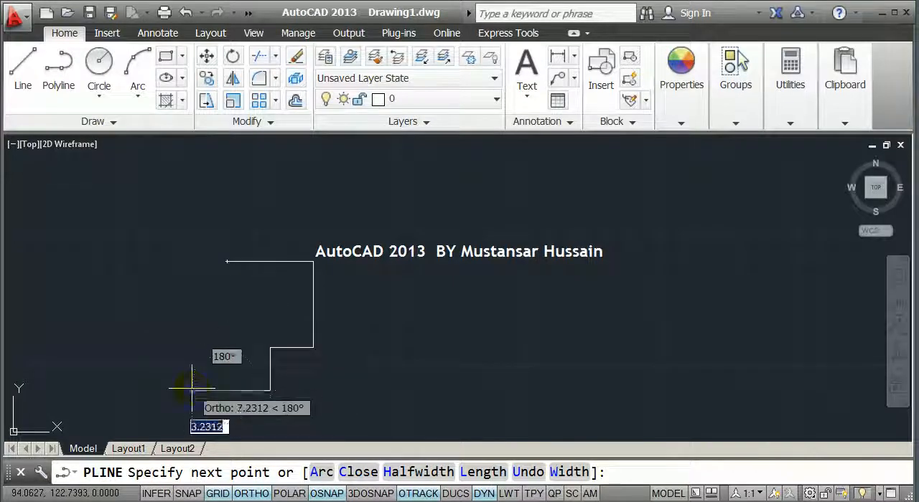
key(Return)
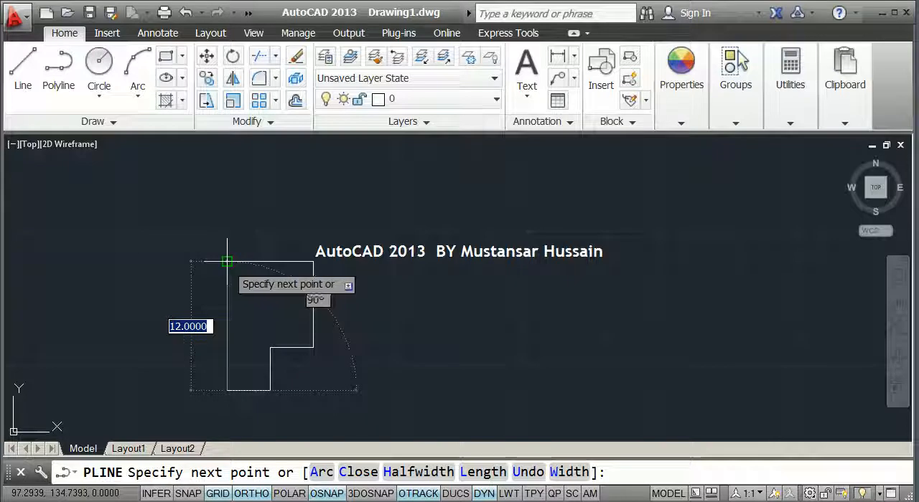
click(226, 261)
key(Return)
Select the L-shaped polyline to examine it as a single object, and clear the selection
mouse_move(247, 263)
middle_down()
mouse_move(252, 239)
mouse_move(280, 211)
middle_up()
click(279, 211)
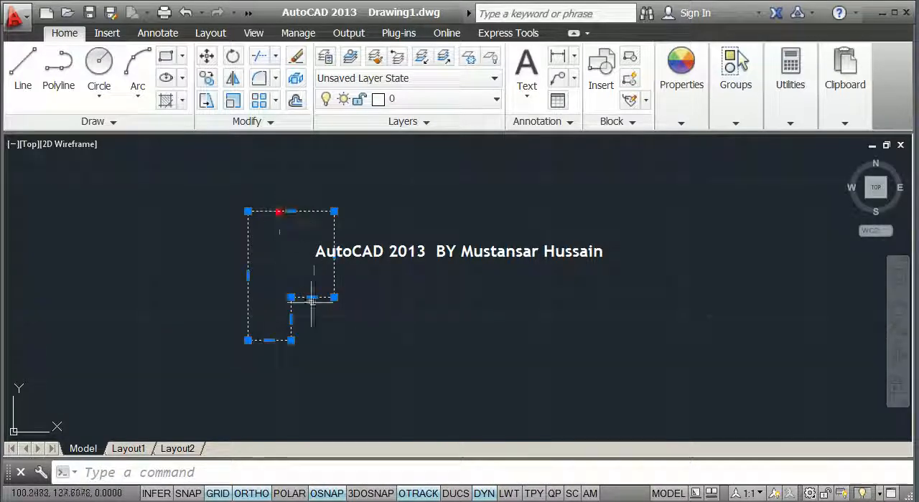
key(Escape)
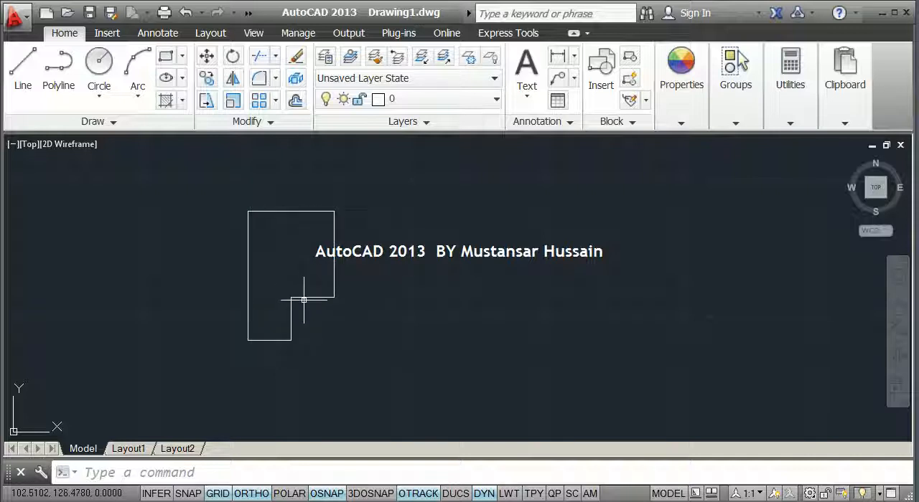
Delete the L-shaped polyline
click(387, 384)
click(210, 188)
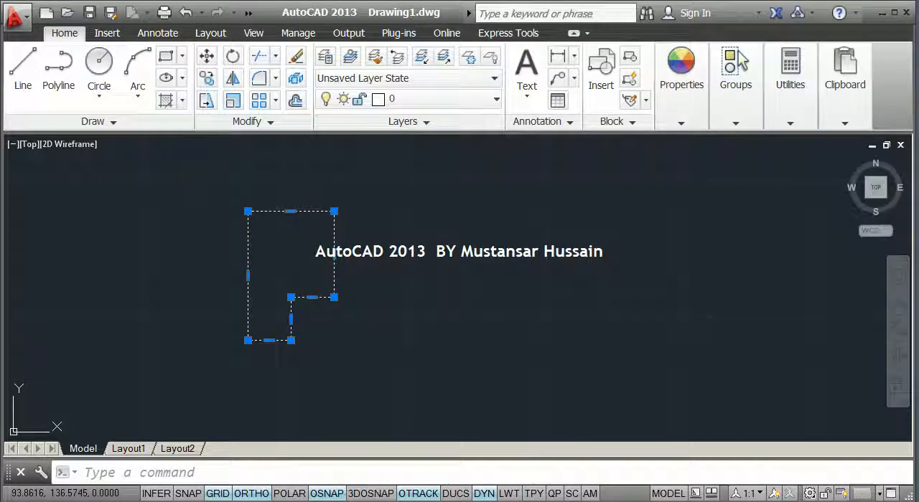
key(Delete)
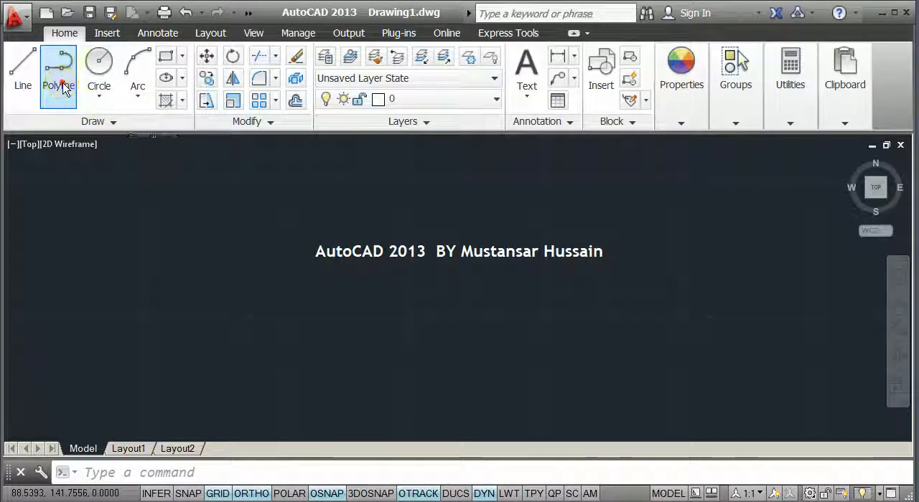
Draw a closed, irregular five-sided polyline with slanted sides, turning Ortho mode off after its start point
click(60, 84)
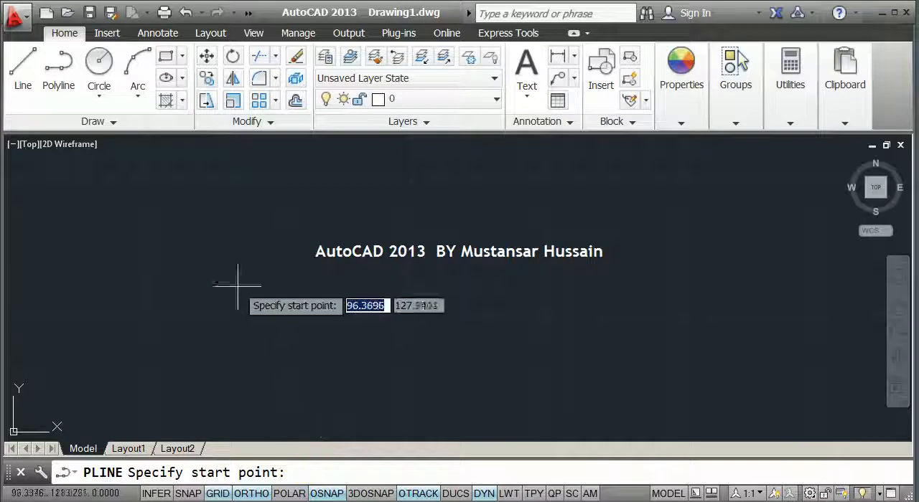
click(193, 212)
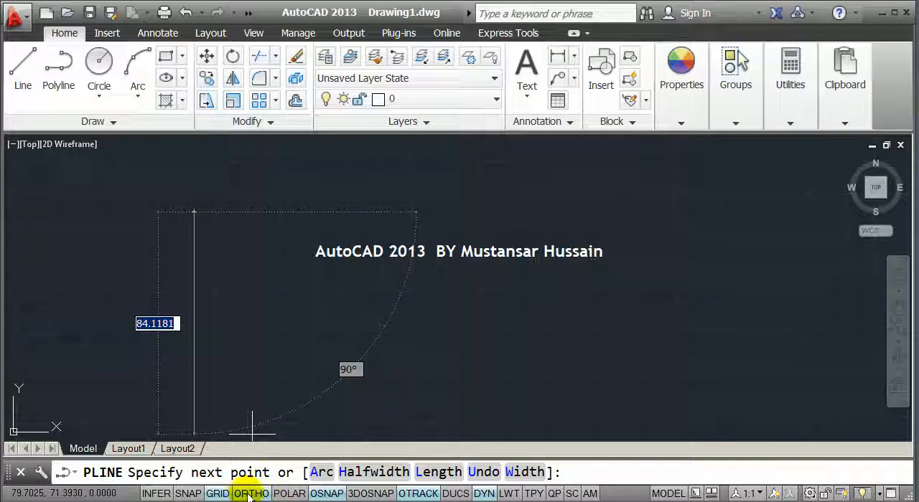
click(251, 493)
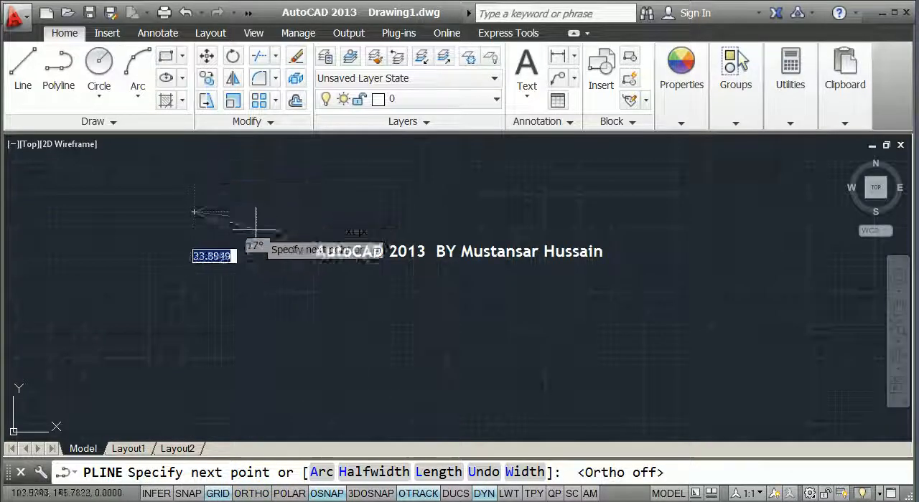
click(280, 223)
click(295, 307)
click(210, 353)
click(135, 316)
click(192, 211)
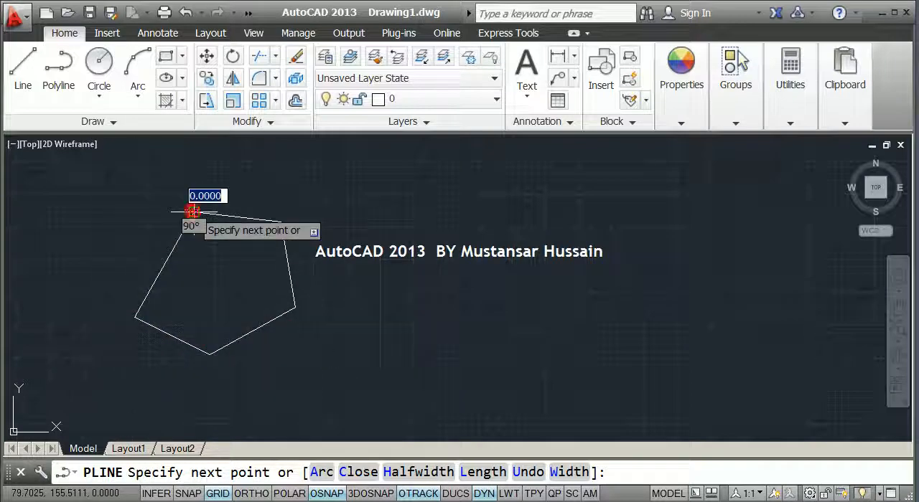
key(Return)
Delete the five-sided polyline
click(221, 215)
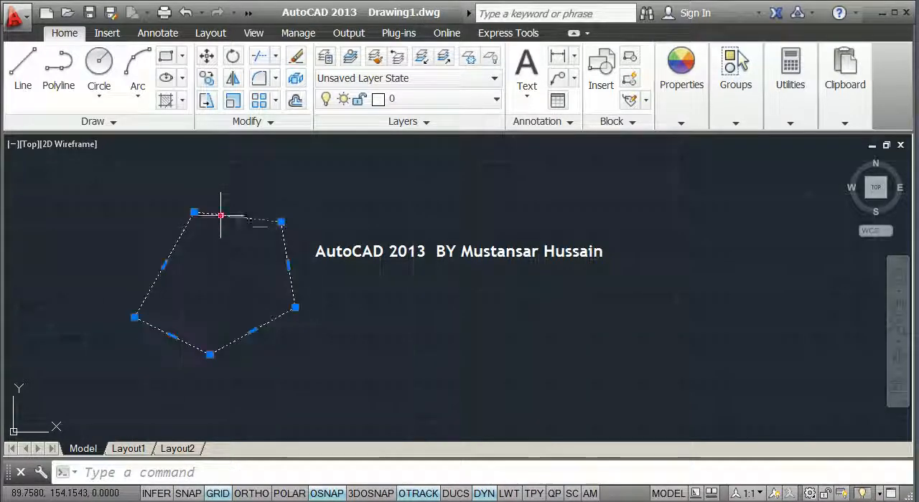
key(Delete)
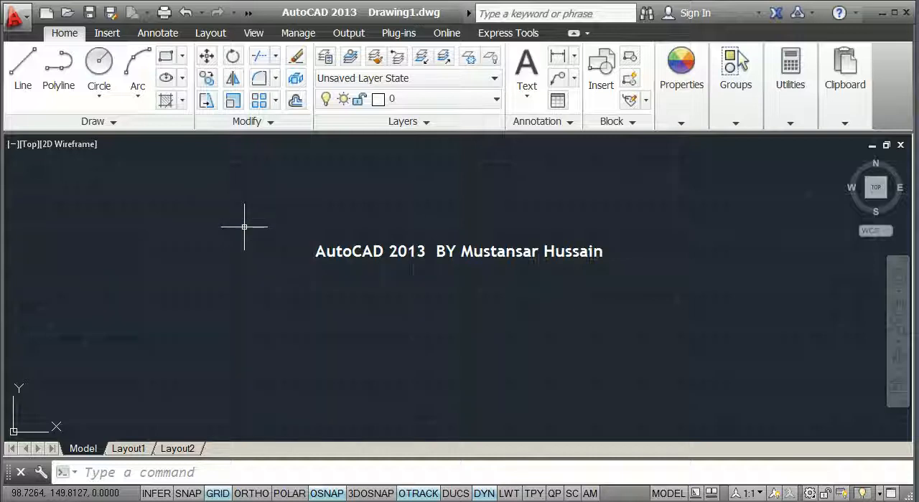
Start a polyline with Ortho mode on and draw its first horizontal segment about 33 units long to the right
text(pl)
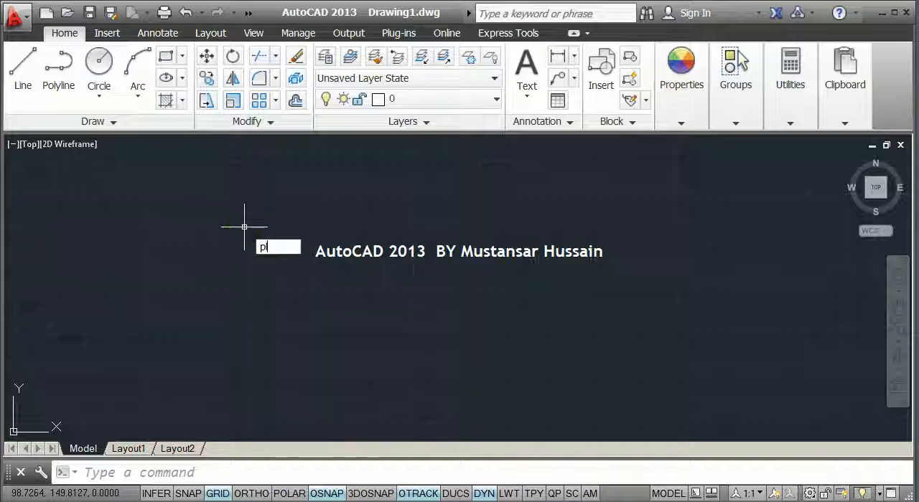
key(Return)
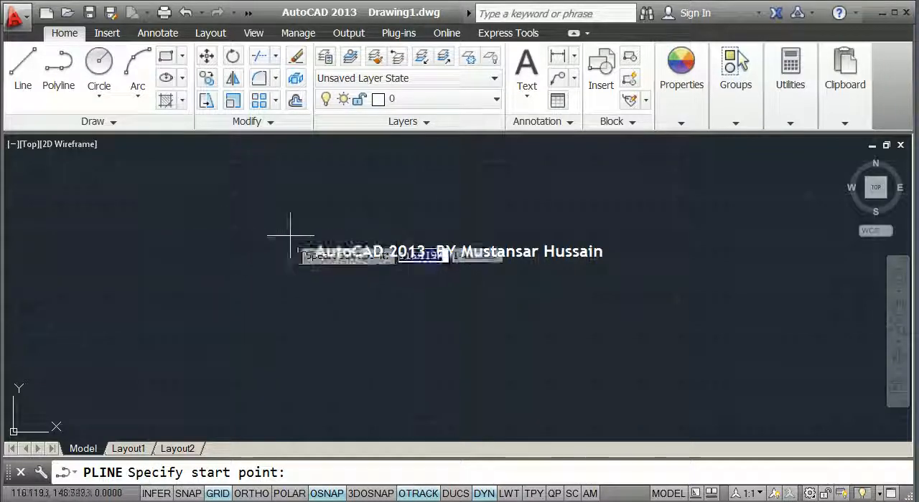
click(233, 225)
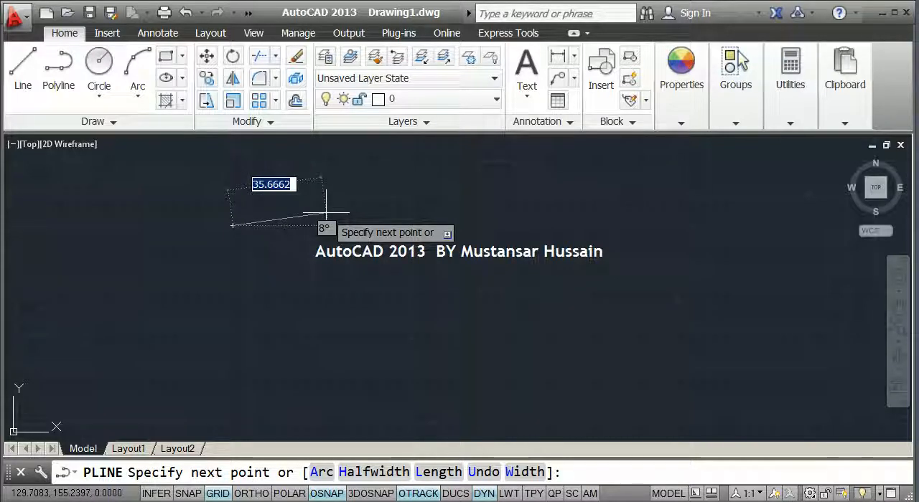
key(F8)
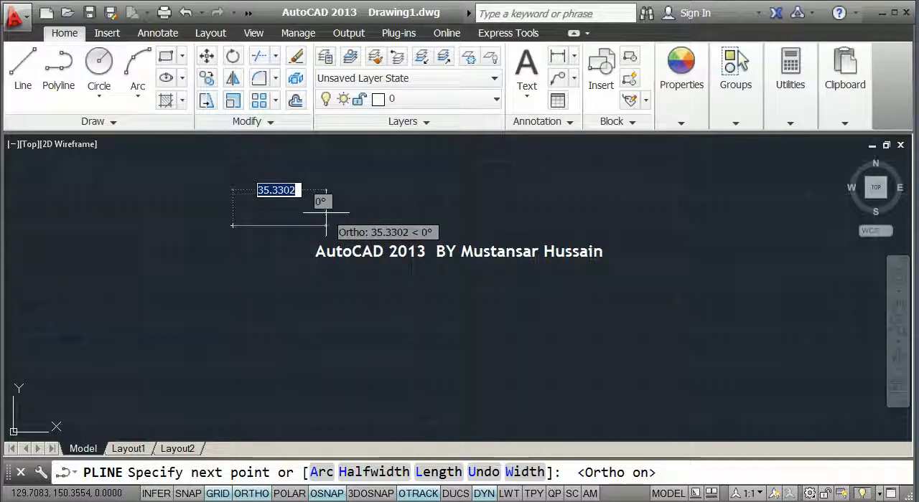
click(319, 225)
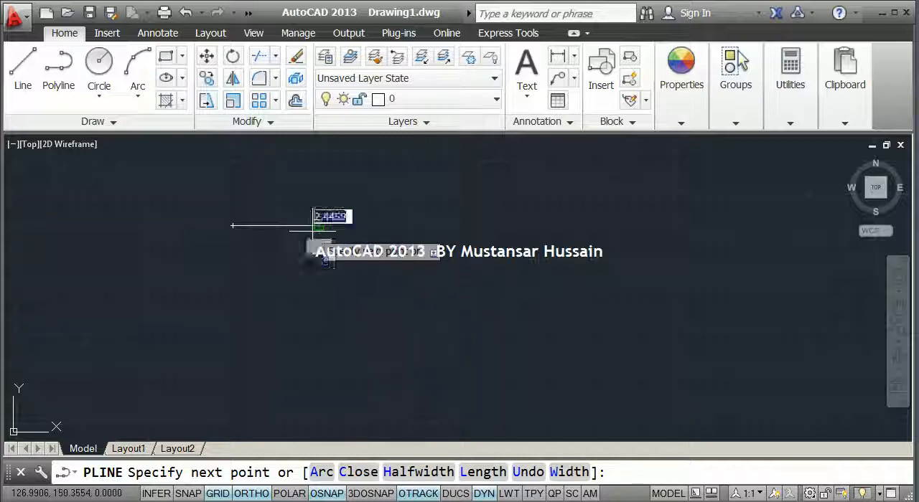
Continue the polyline downward with three arc segments that curve alternately outward and inward
click(318, 472)
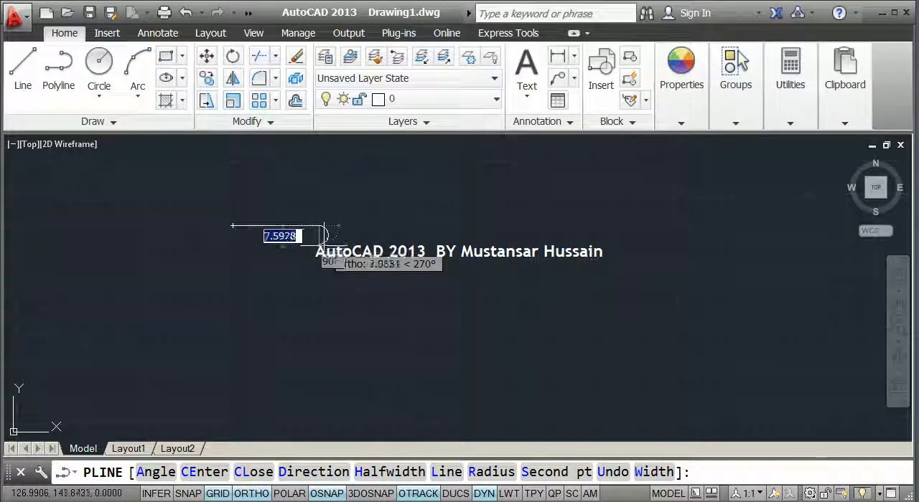
click(321, 270)
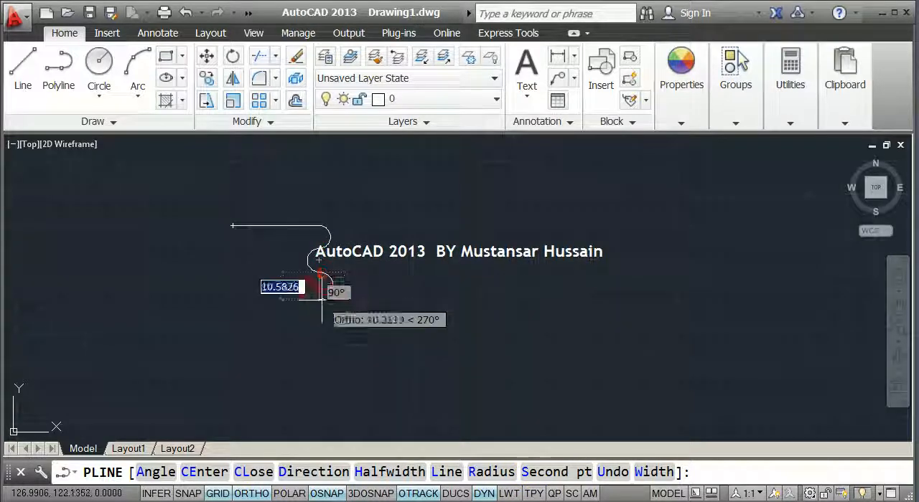
click(319, 300)
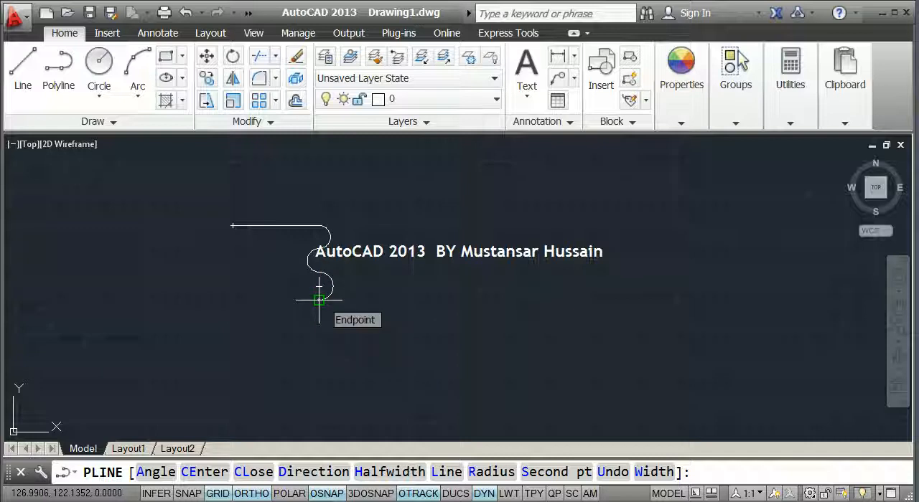
Switch the polyline back to straight segments, draw the lower edge to beneath the start point, and close the shape
click(248, 300)
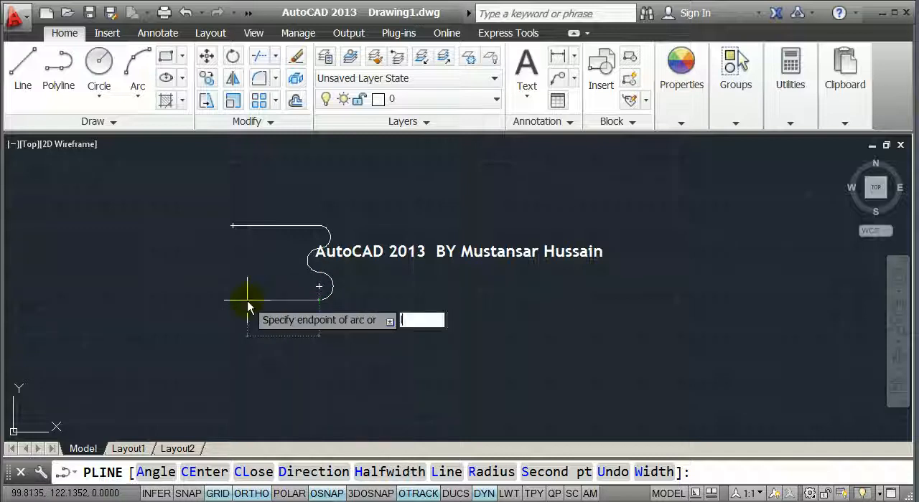
text(l)
key(Return)
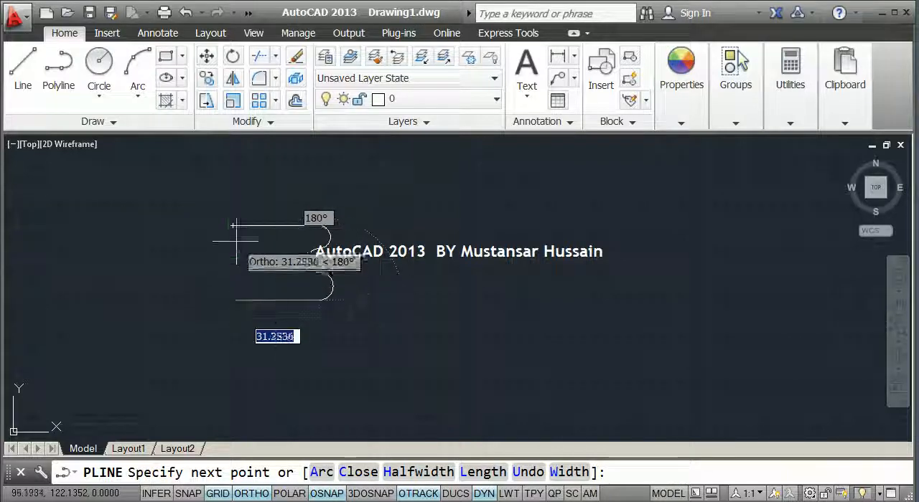
click(233, 300)
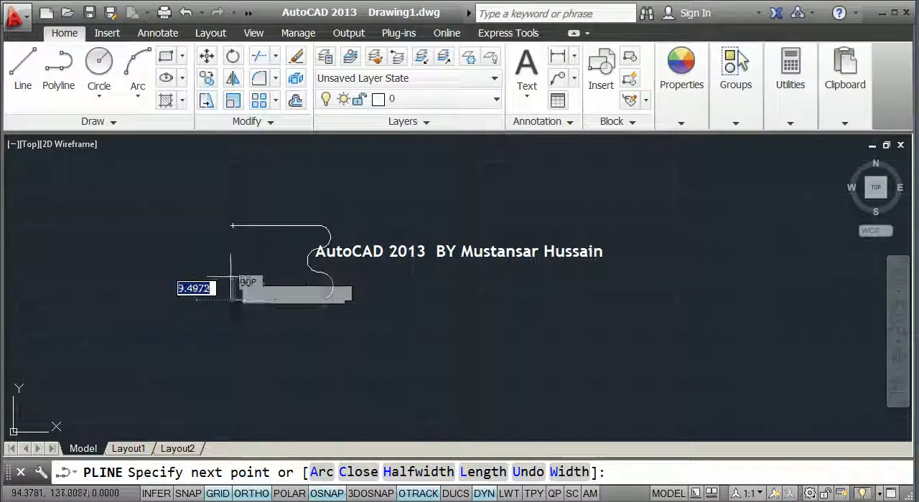
click(233, 226)
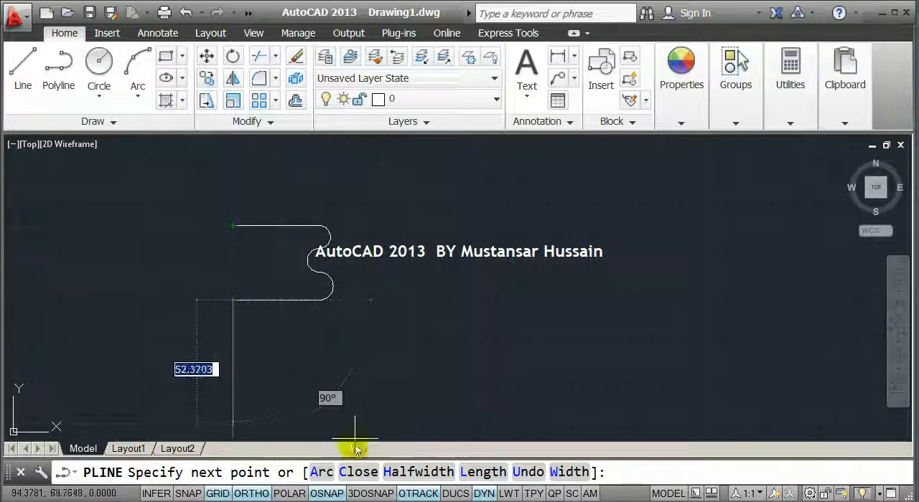
click(354, 471)
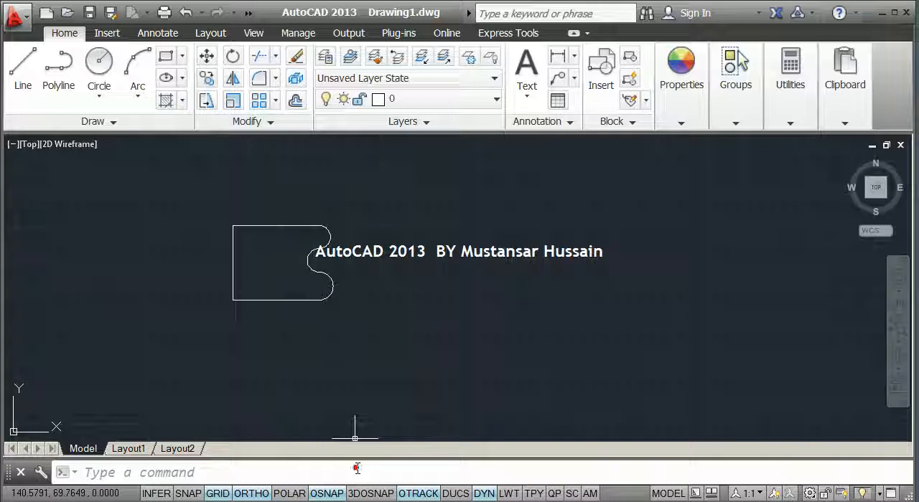
Delete the closed polyline with the wavy right side
click(289, 300)
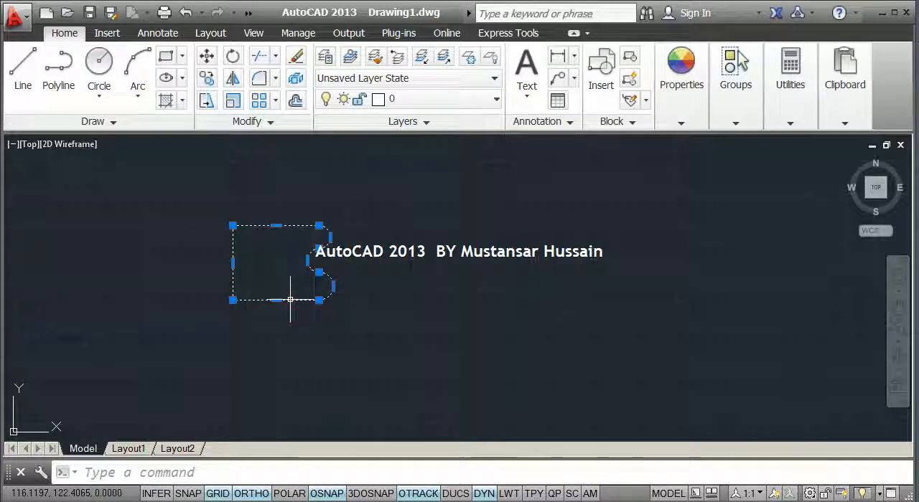
Draw a horizontal tapered polyline about 83 units long with a starting half-width of 0 and an ending half-width of 2
text(pl)
key(Return)
click(226, 215)
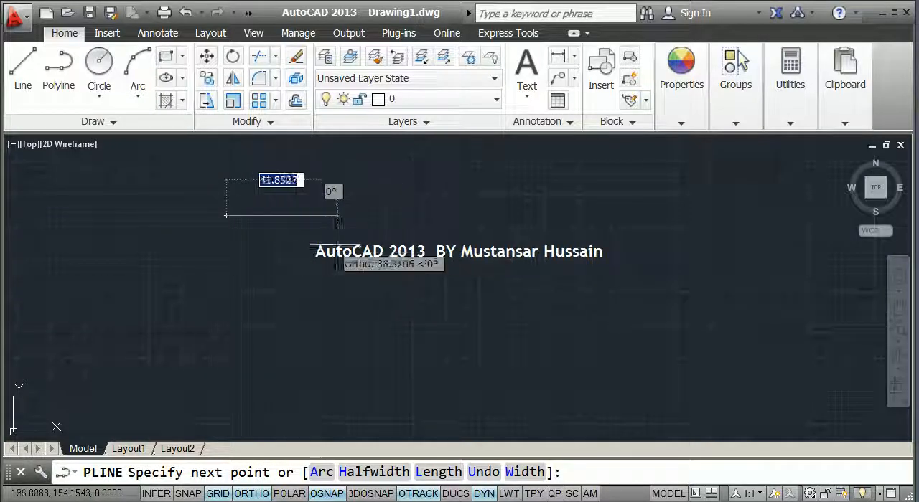
middle_drag(260, 210, 269, 244)
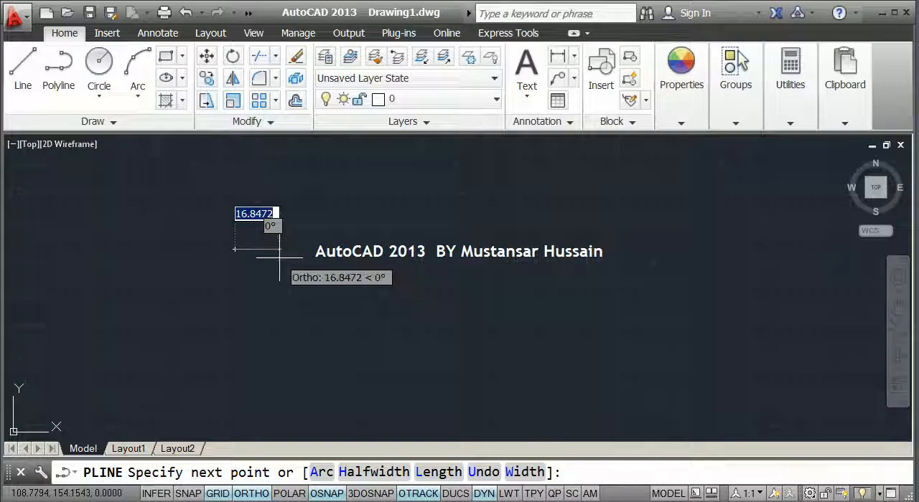
click(367, 472)
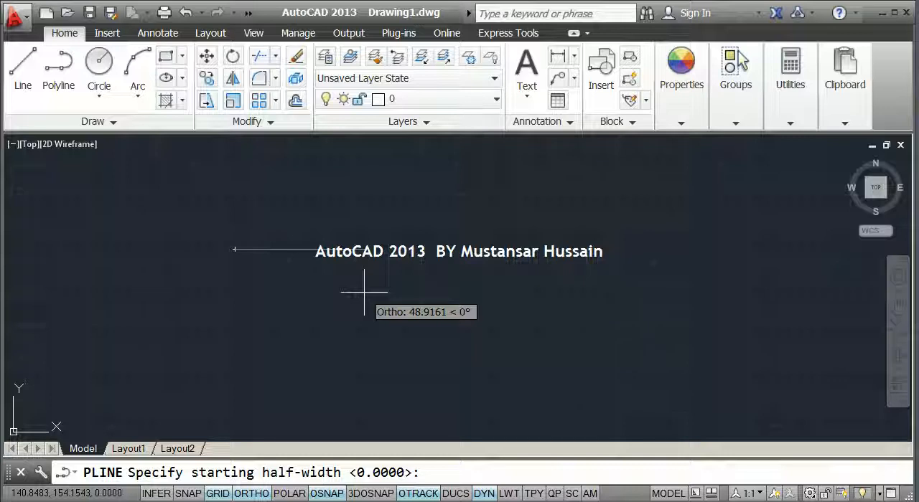
text(0)
key(Return)
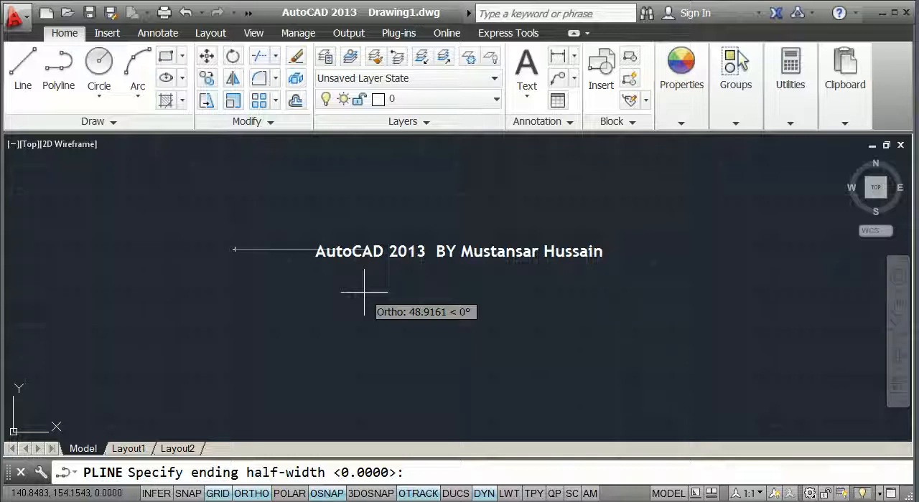
text(2)
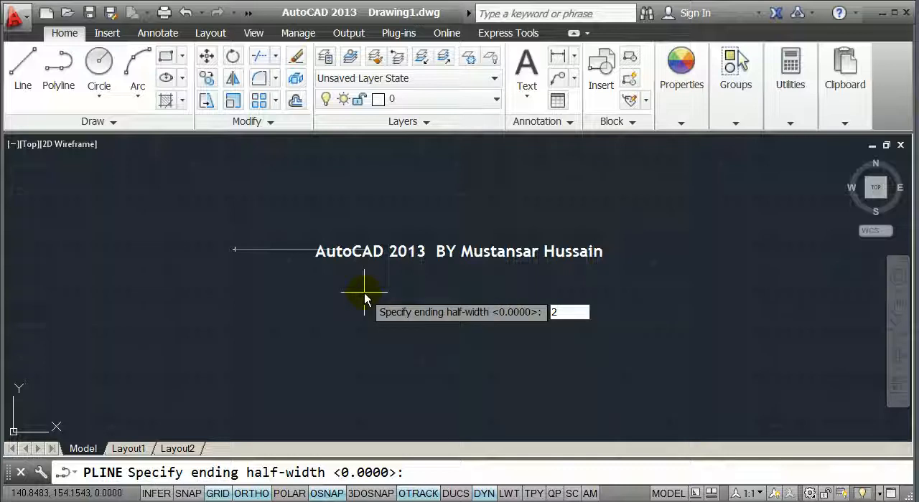
key(Return)
scroll(440, 251, down, 3)
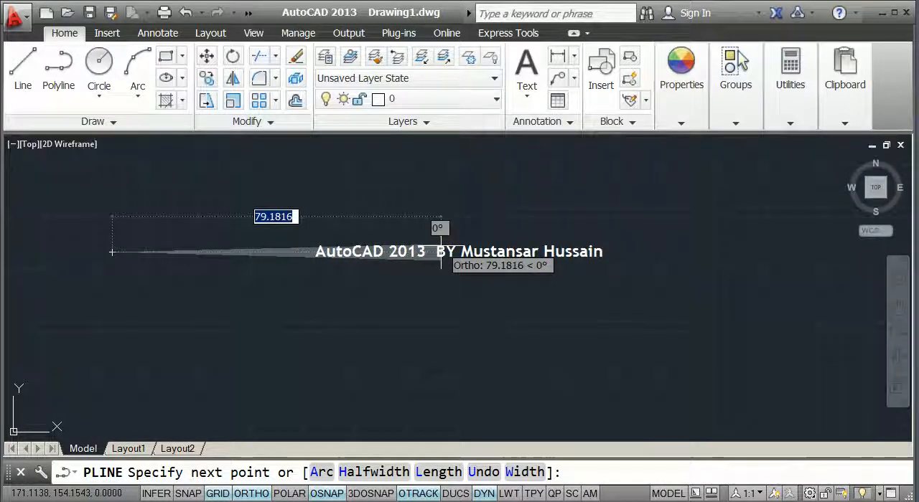
click(455, 252)
key(Return)
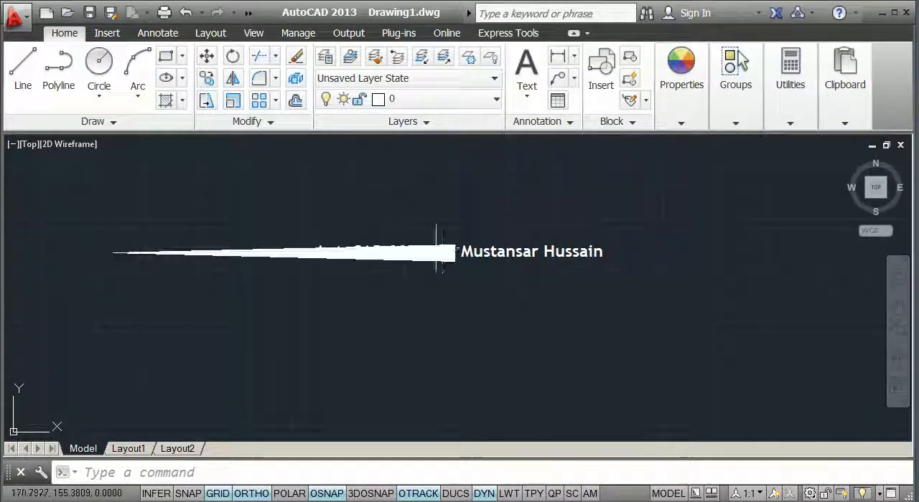
Delete the tapered polyline
click(454, 300)
click(351, 213)
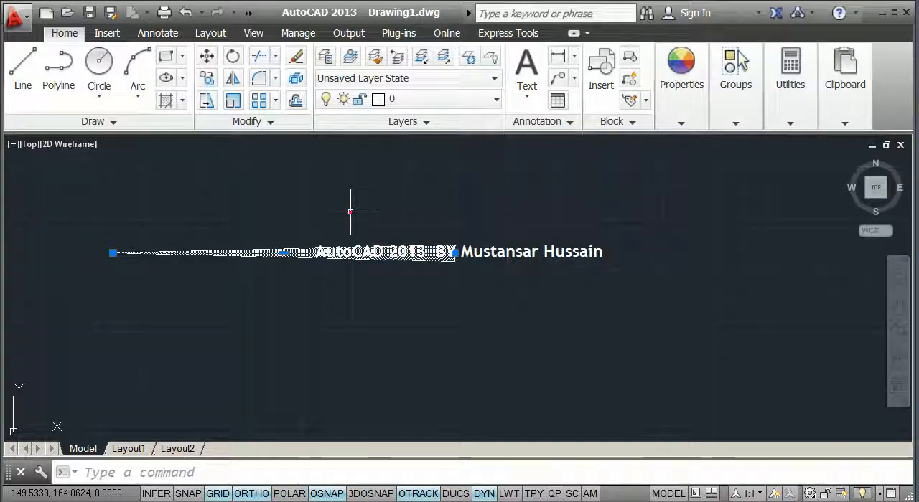
key(Escape)
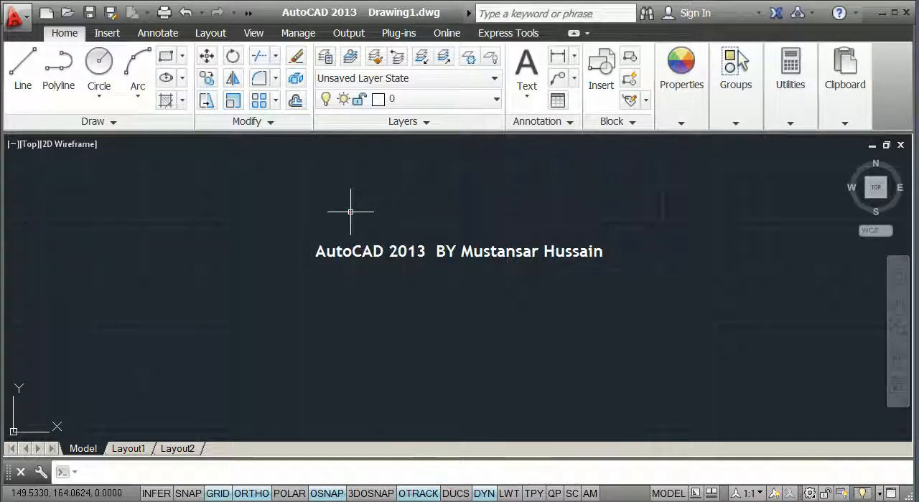
Start a new polyline and set both its starting and ending half-width to 0
text(pl)
key(Return)
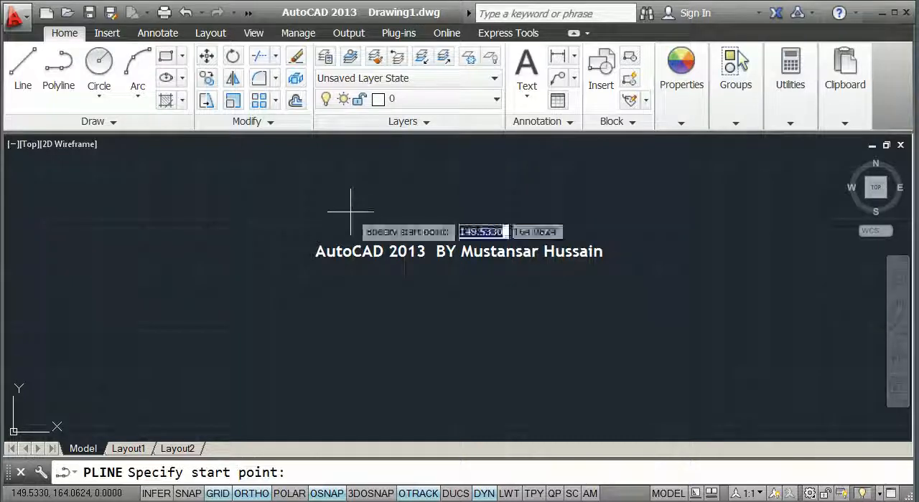
click(236, 294)
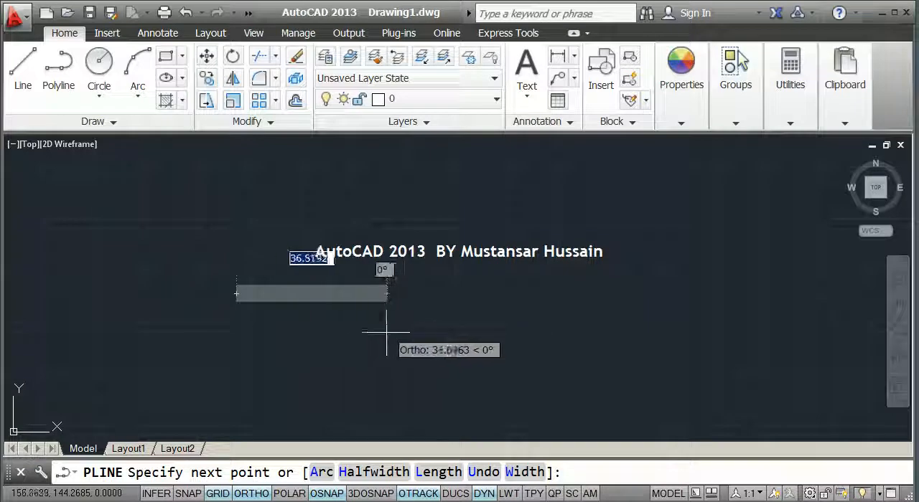
click(369, 472)
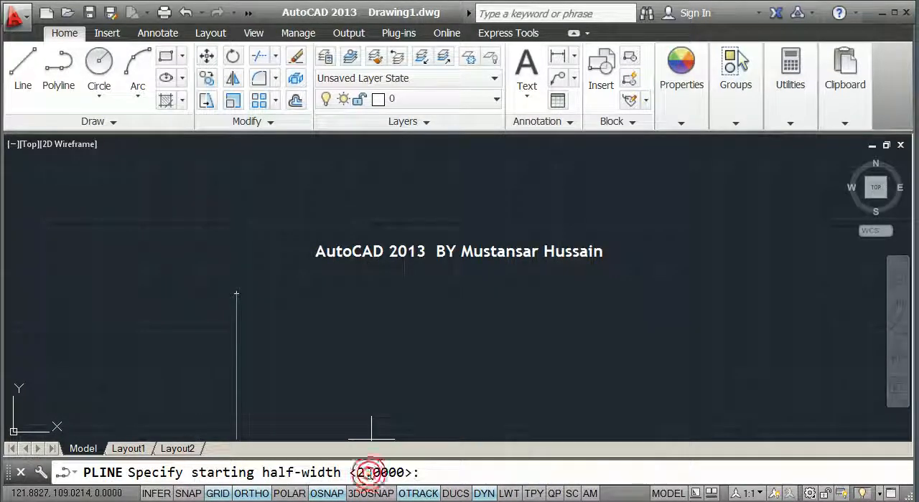
click(418, 471)
text(0)
key(Return)
text(0)
key(Return)
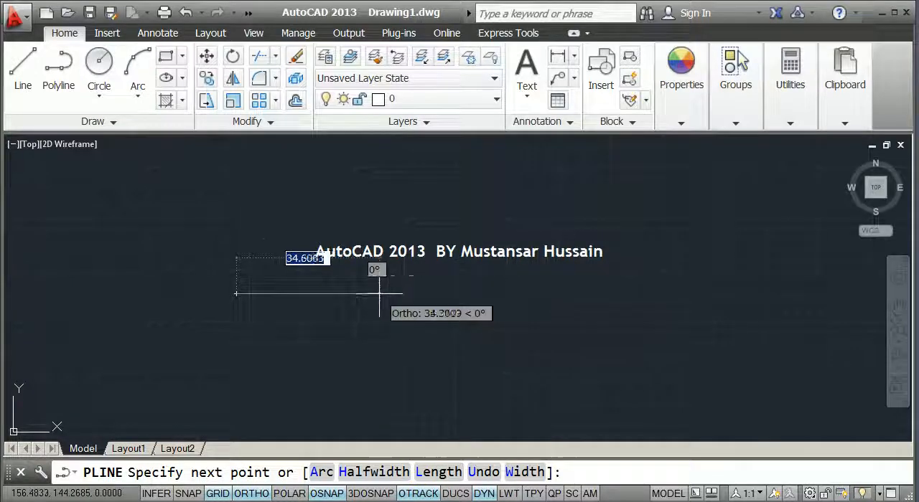
Set the half-width to 0 at the start and 5 at the end, and draw one horizontal wedge-shaped segment about 28 units long
middle_drag(378, 294, 406, 274)
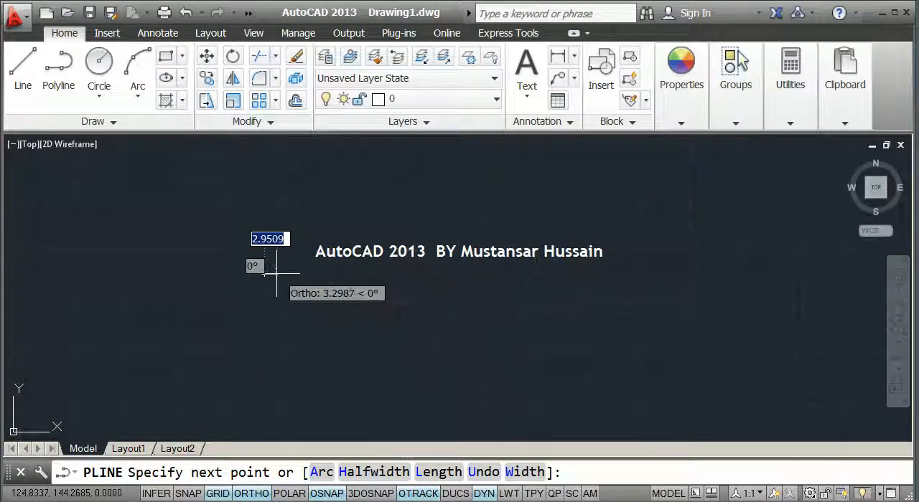
click(354, 472)
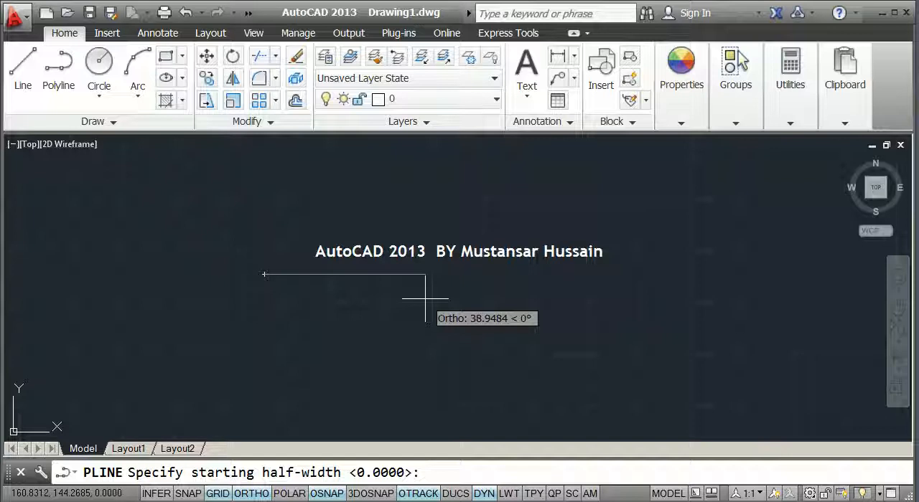
key(Return)
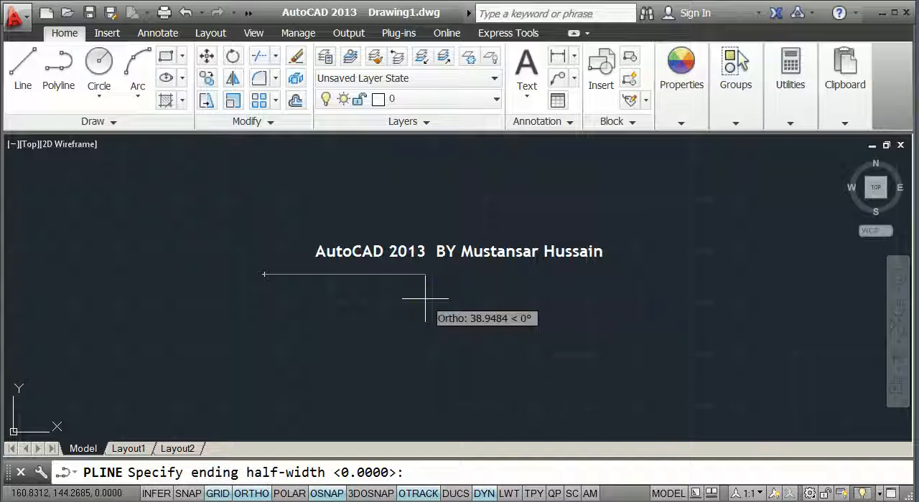
text(5)
key(Return)
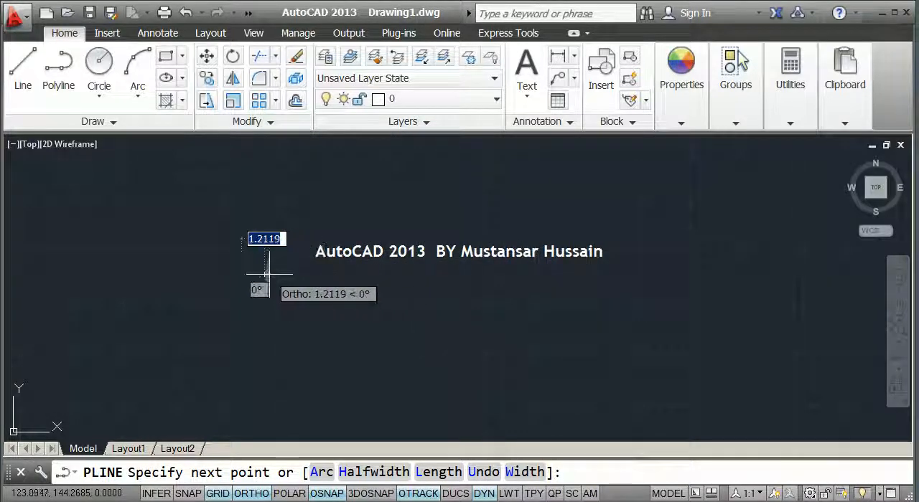
scroll(279, 273, up, 5)
scroll(290, 281, up, 3)
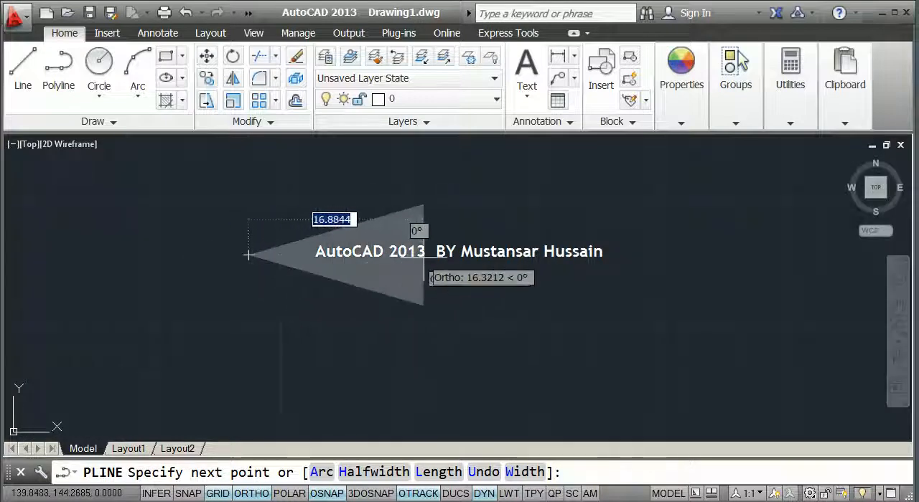
middle_drag(462, 255, 312, 294)
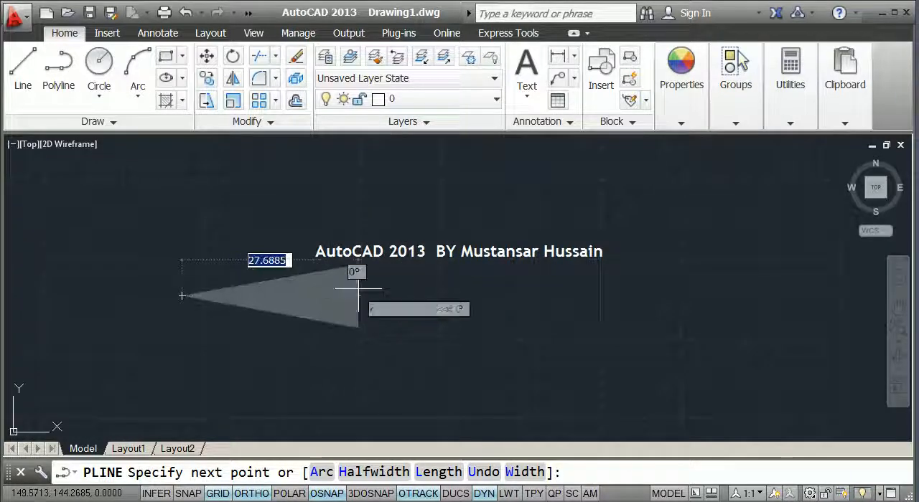
click(182, 295)
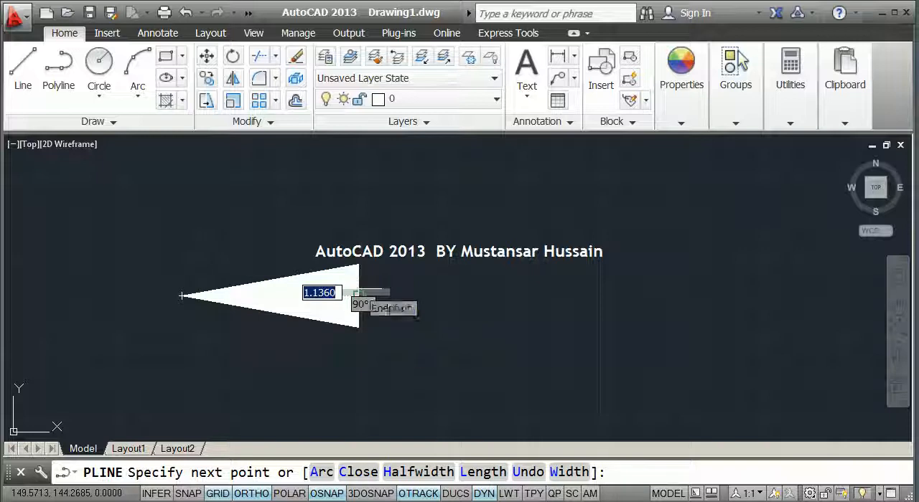
key(Return)
scroll(380, 264, down, 2)
scroll(318, 312, up, 4)
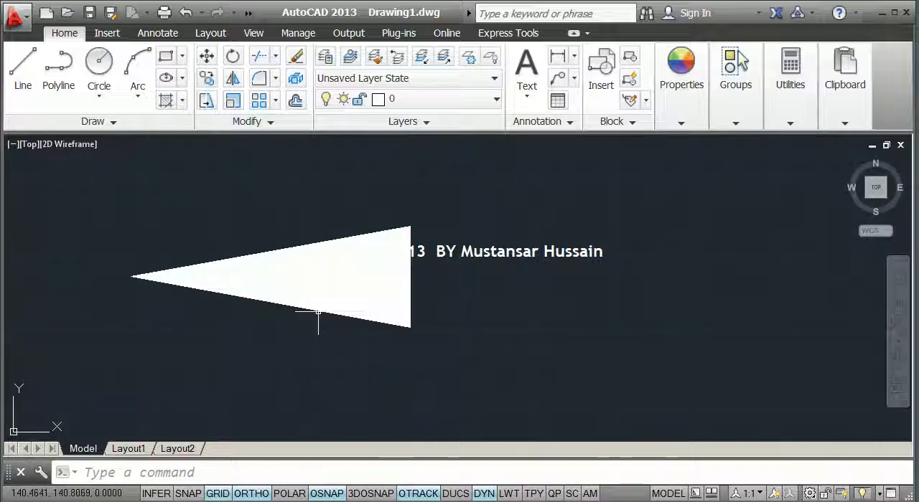
Delete the wedge-shaped polyline from the drawing area
scroll(137, 275, down, 4)
scroll(137, 274, up, 4)
scroll(399, 263, down, 3)
click(465, 294)
click(256, 217)
key(Delete)
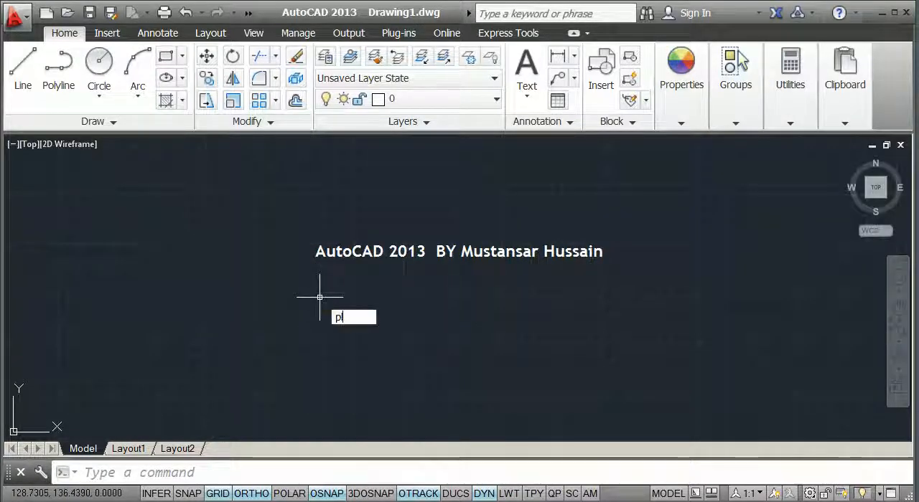
Start a polyline at the upper left of the drawing area and set its starting and ending half-width to 0
text(l)
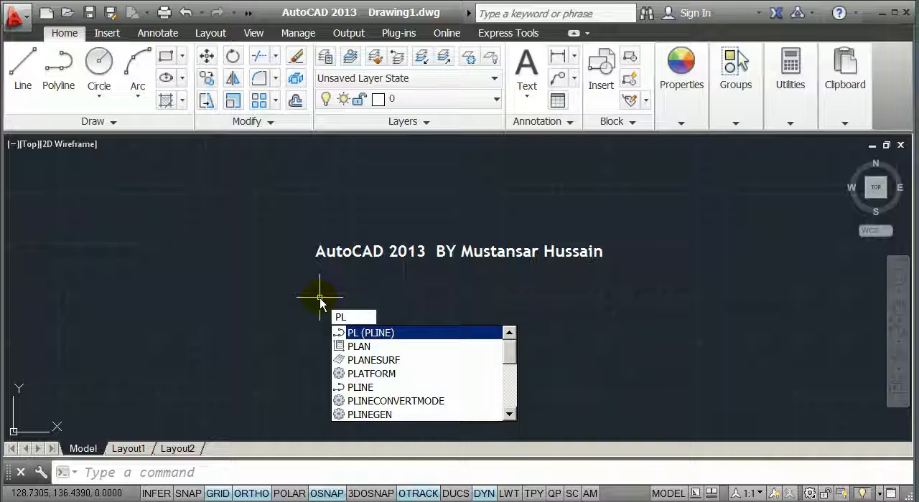
key(Return)
click(200, 256)
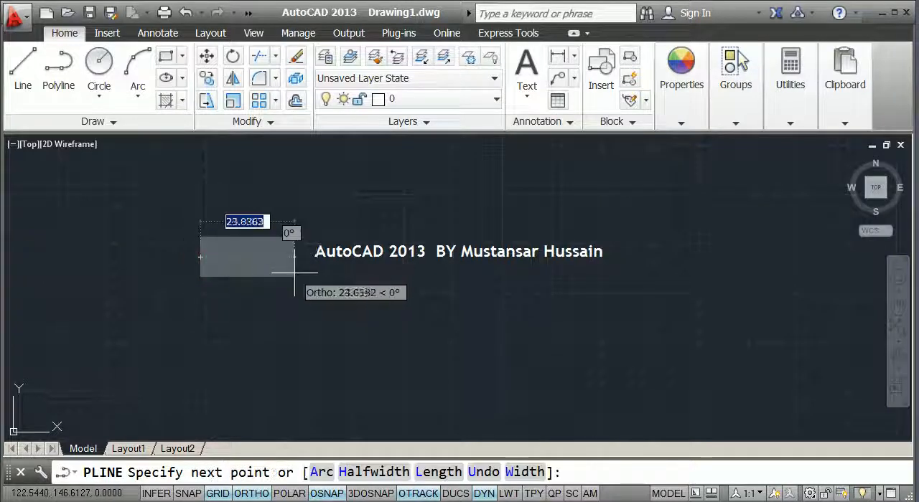
click(362, 474)
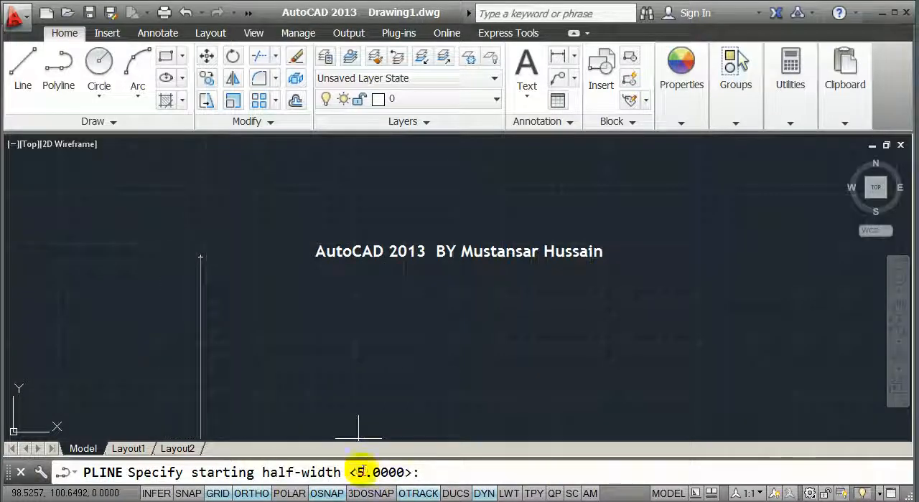
text(0)
key(Return)
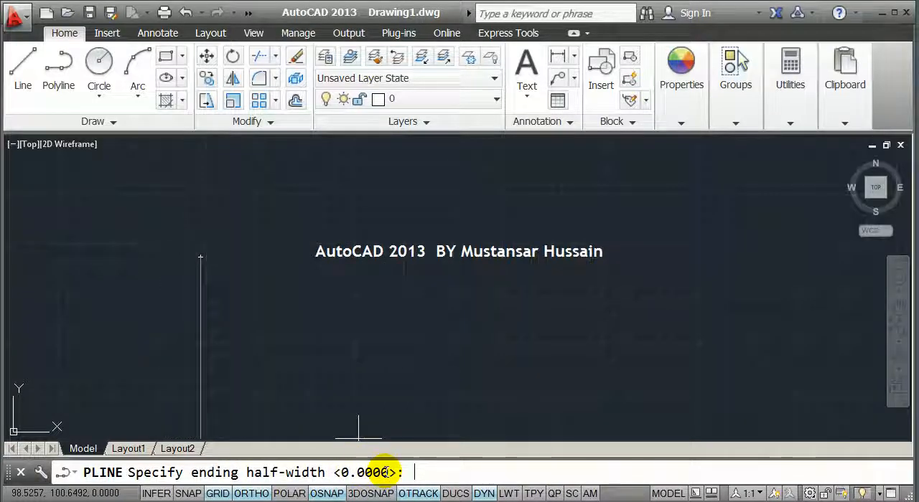
text(0)
key(Return)
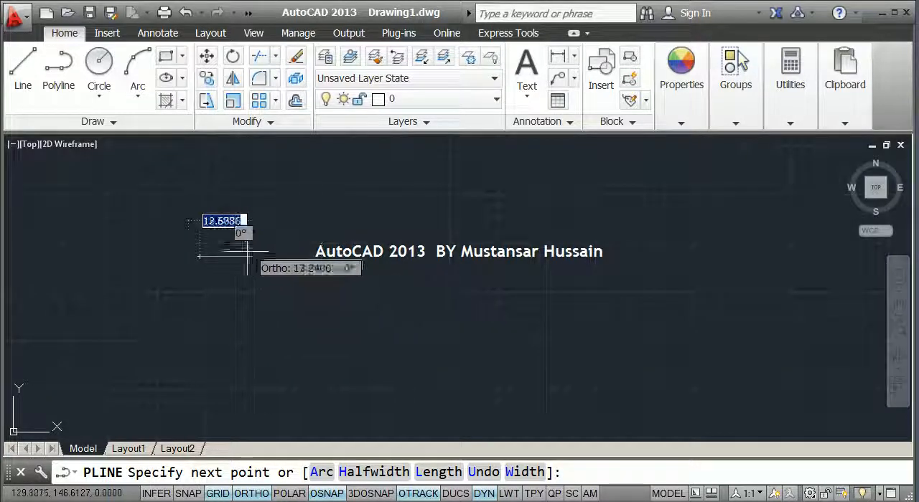
Draw four stair-stepped polyline segments going right, down, right and down, with the last vertical one about 24 units long
scroll(320, 256, down, 1)
click(336, 257)
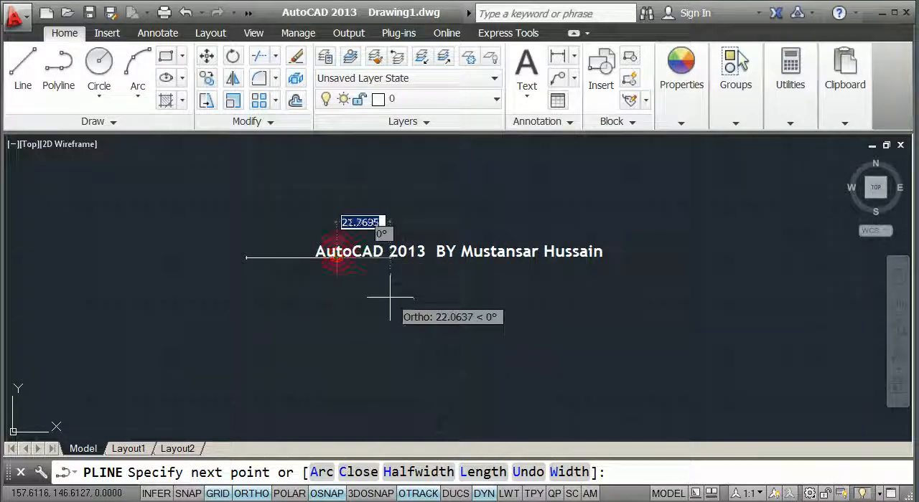
click(343, 308)
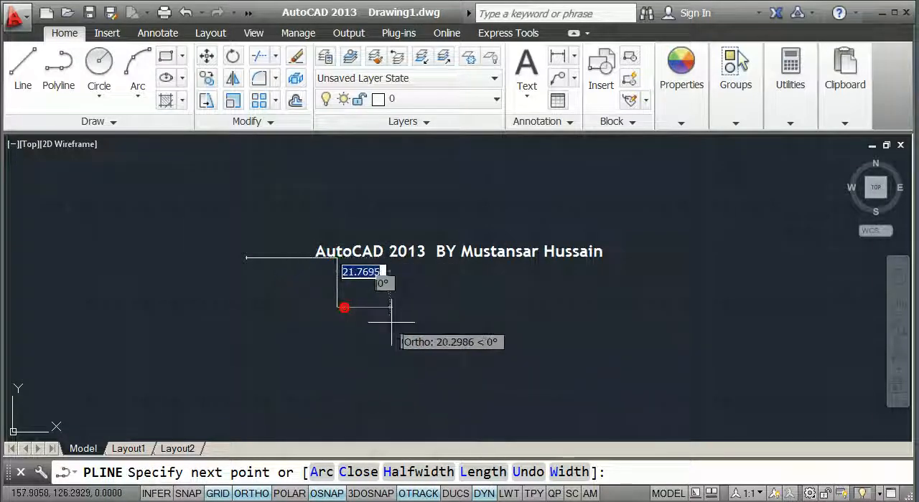
click(414, 310)
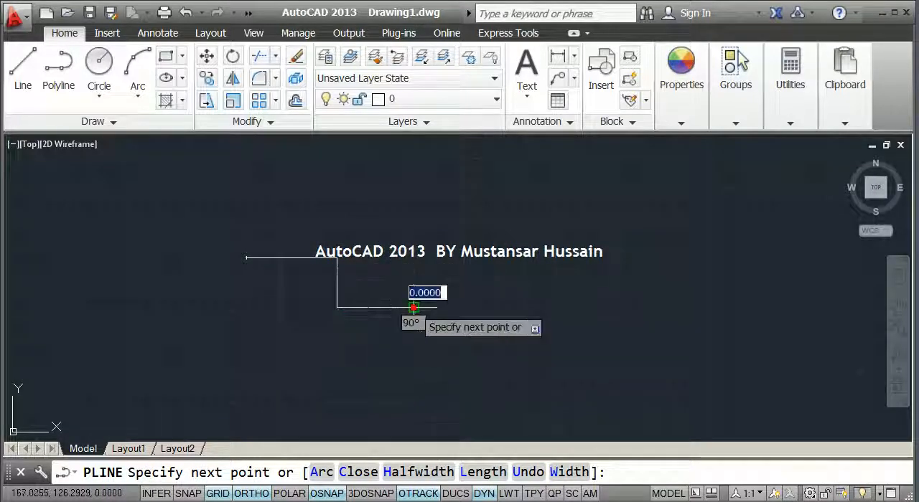
click(413, 367)
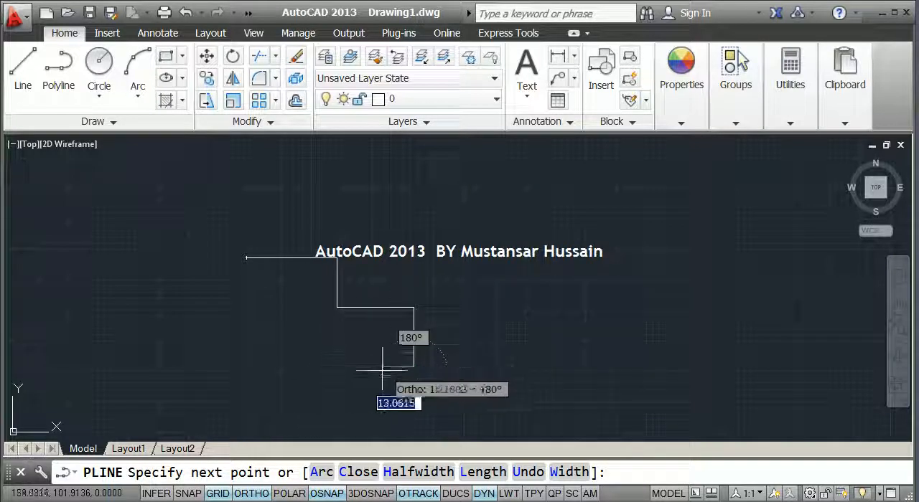
middle_drag(344, 363, 333, 308)
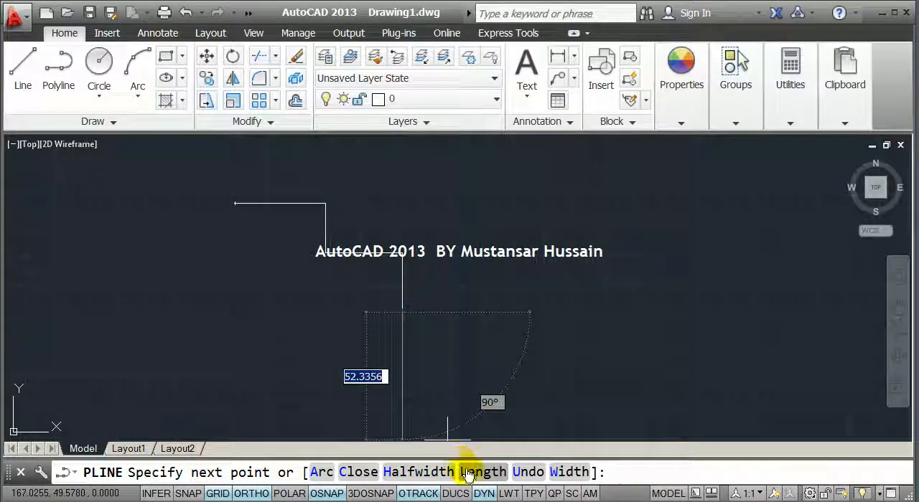
click(402, 311)
scroll(367, 312, up, 2)
scroll(260, 310, down, 2)
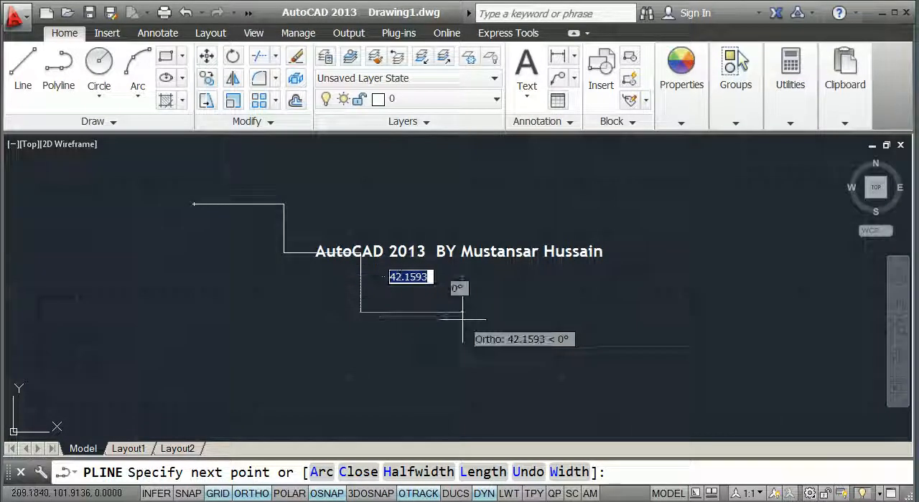
scroll(362, 314, up, 2)
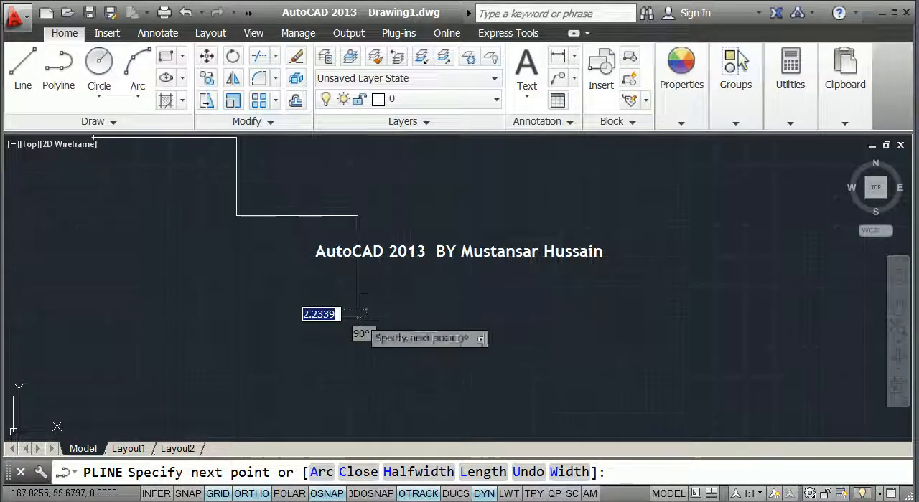
click(358, 294)
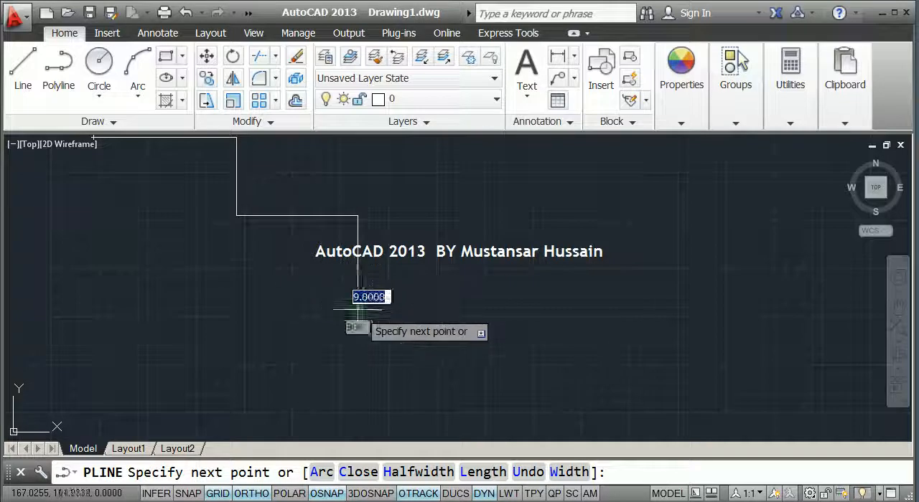
scroll(364, 307, down, 3)
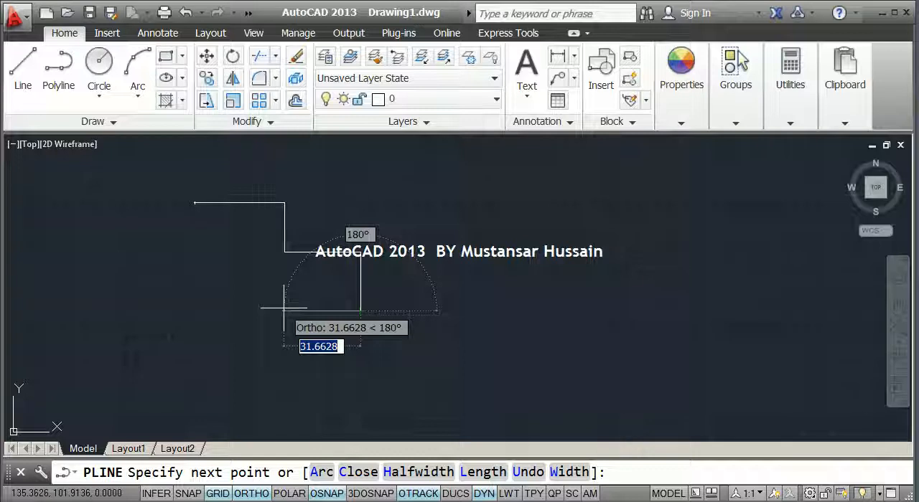
Turn Ortho off and add a 10-unit diagonal segment rising to the right from the polyline's lower end
key(F8)
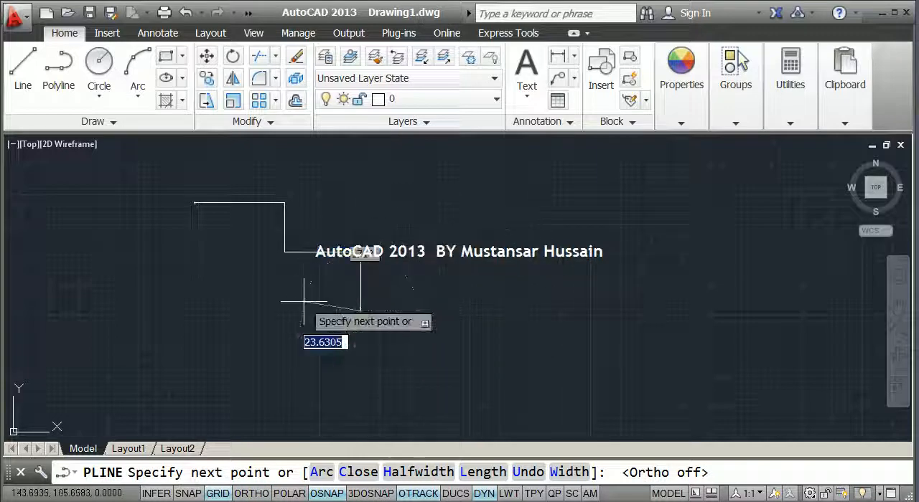
scroll(311, 308, down, 2)
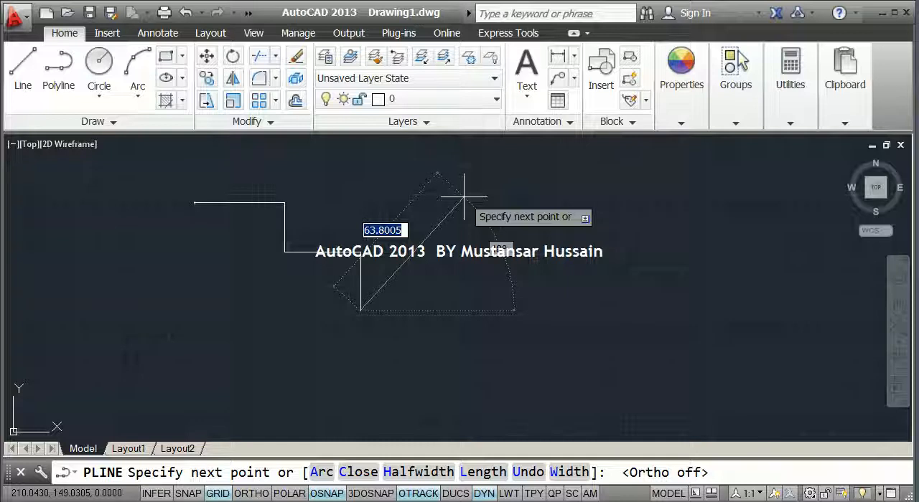
text(10)
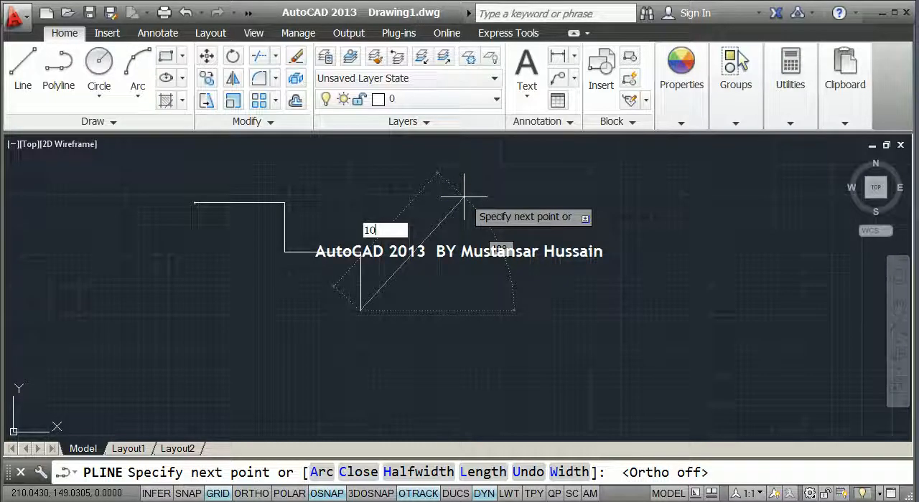
key(BackSpace)
key(BackSpace)
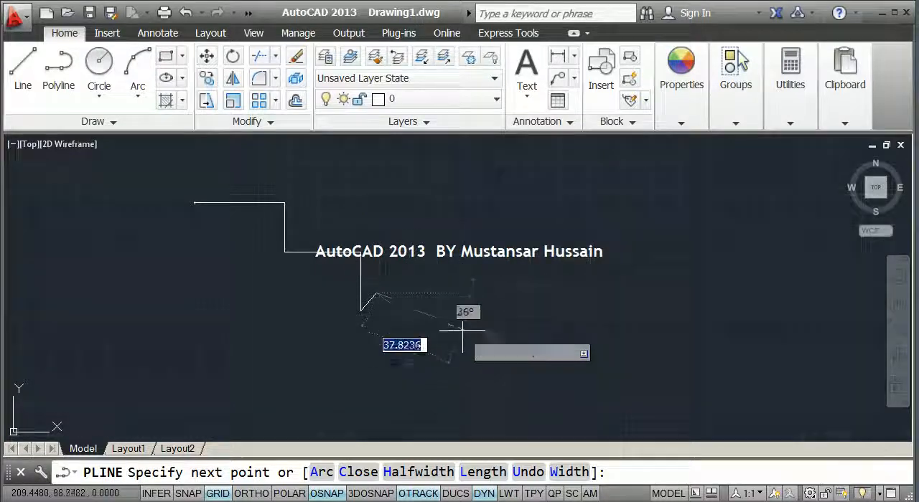
Extend the diagonal segment in its own direction by 10 units with the Length option
scroll(370, 305, up, 4)
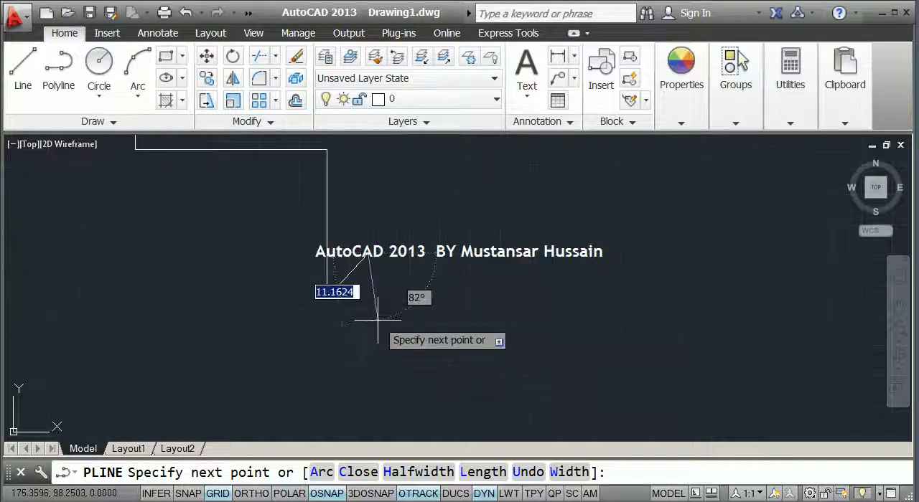
click(479, 471)
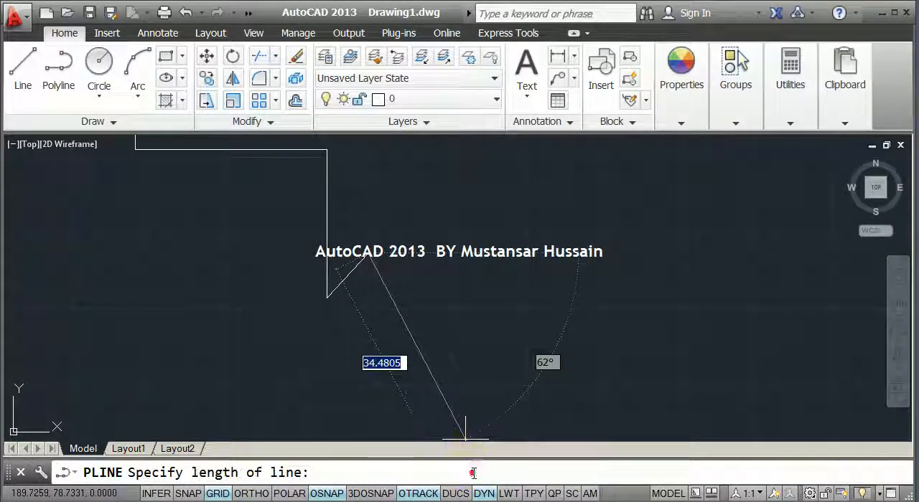
text(10)
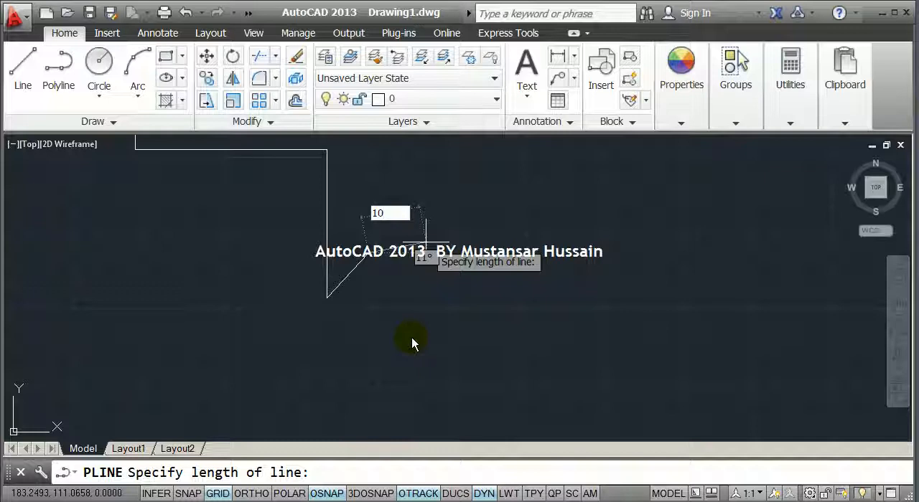
key(Return)
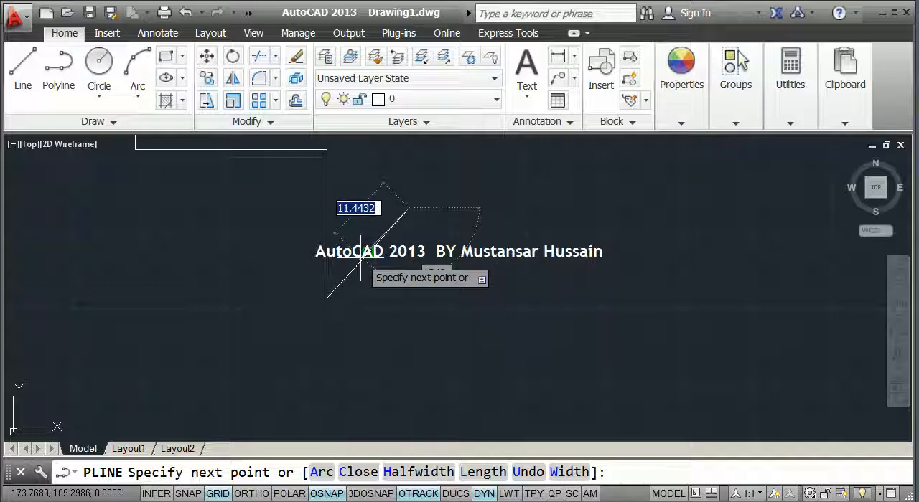
Turn Ortho on and add another 10-unit length along the same diagonal direction with the Length option
scroll(380, 257, down, 4)
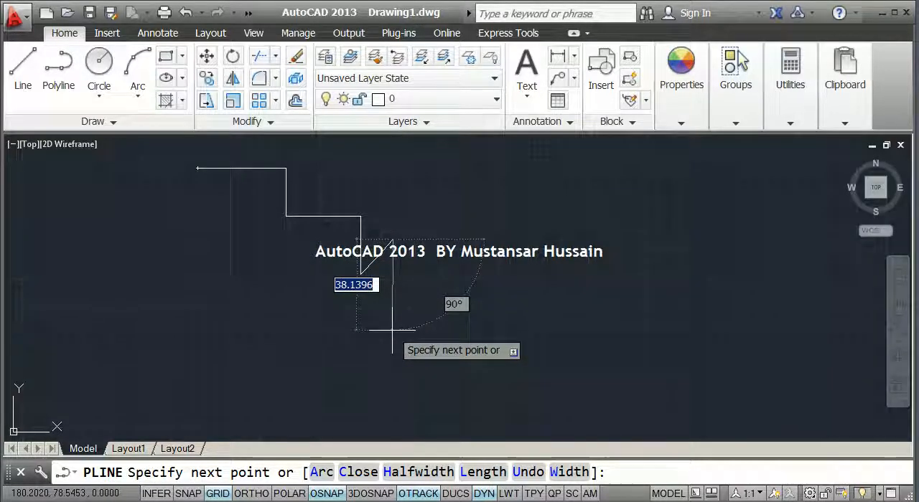
key(F8)
scroll(392, 330, up, 2)
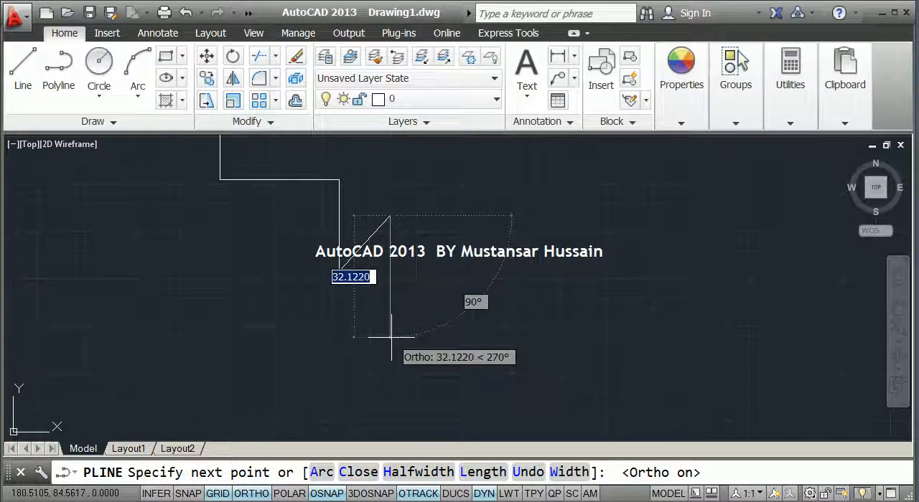
click(481, 470)
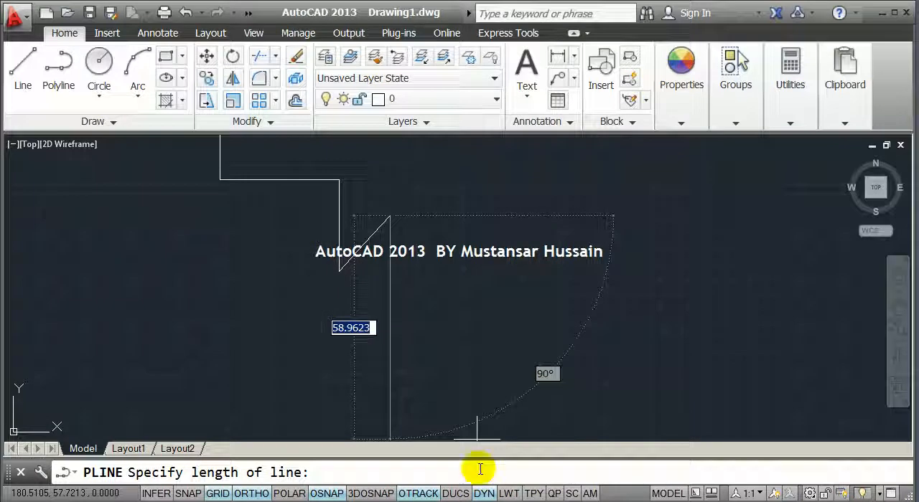
click(476, 469)
text(10)
key(Return)
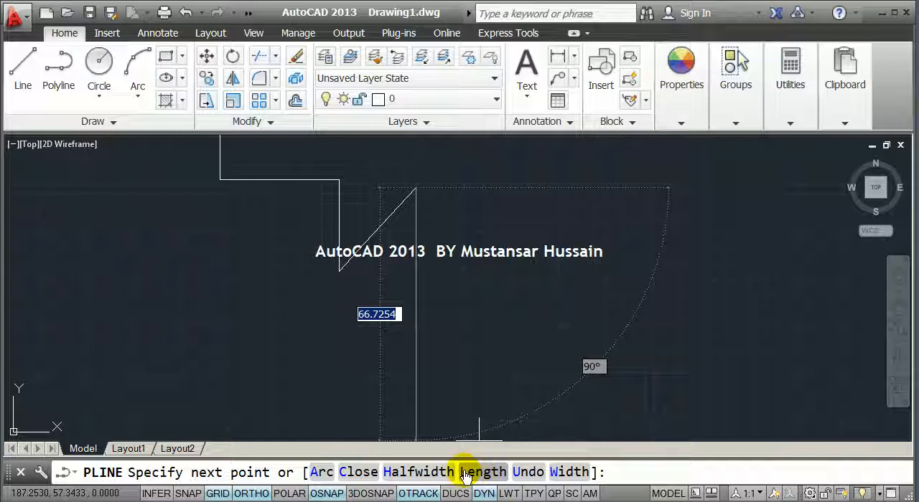
Undo the three diagonal segments and the last vertical segment within the active polyline
click(527, 472)
click(528, 472)
click(528, 473)
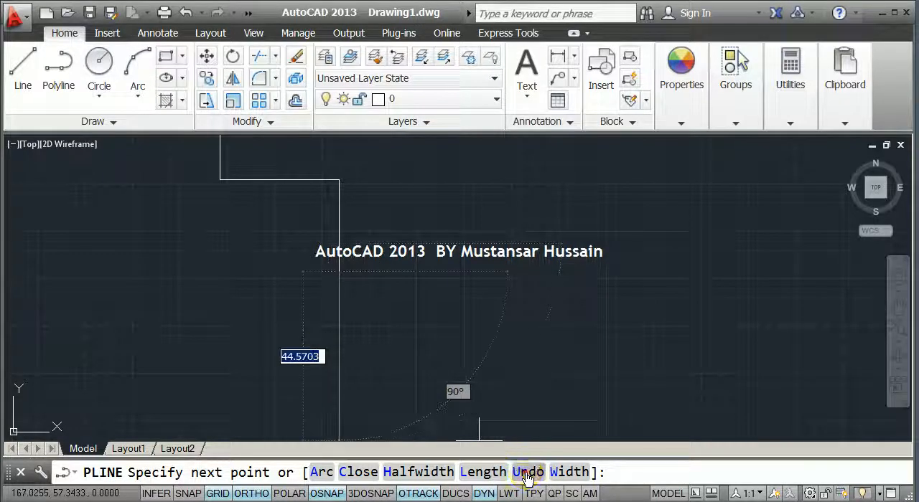
click(528, 472)
scroll(461, 281, down, 2)
middle_drag(381, 231, 390, 264)
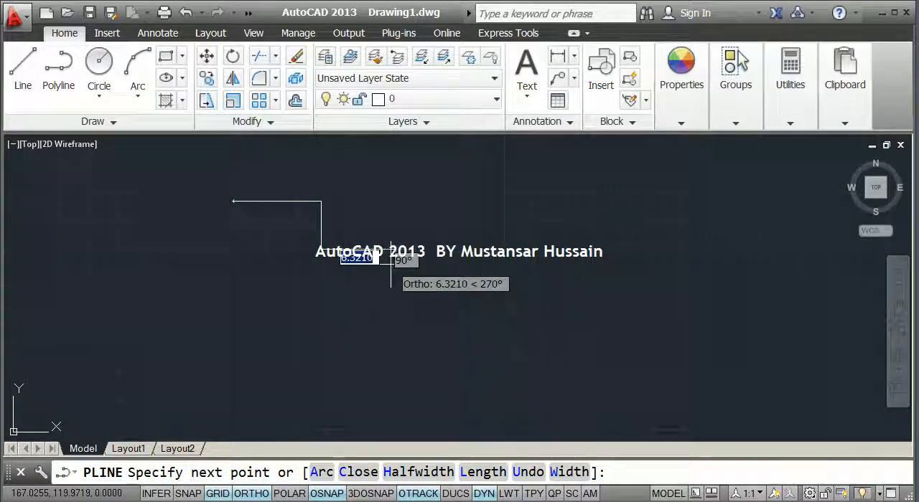
middle_drag(392, 315, 418, 262)
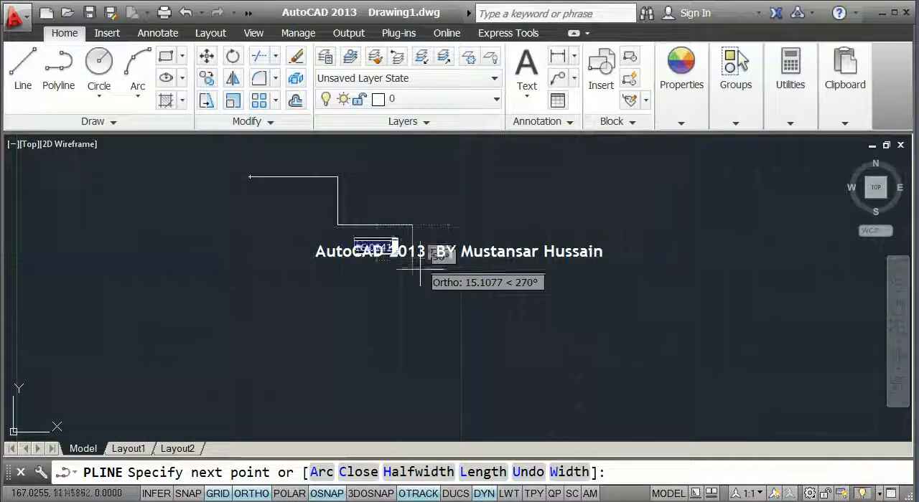
Set the width to 5 at the start and 10 at the end, and draw a tapered segment about 49 units down and a horizontal segment rightward
click(562, 471)
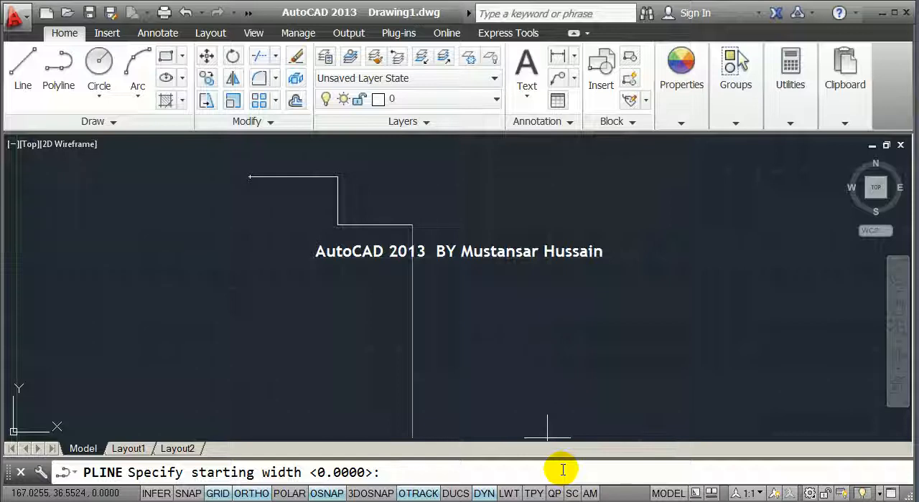
text(5)
key(Return)
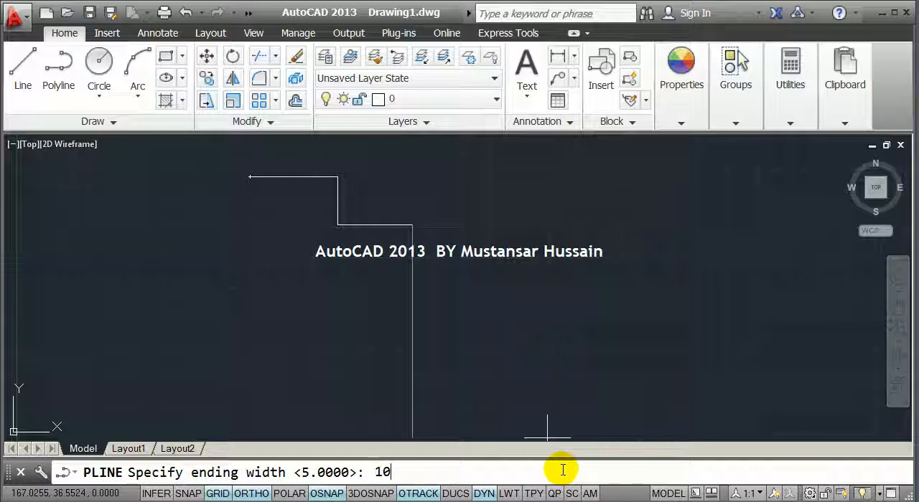
key(Return)
scroll(498, 308, up, 2)
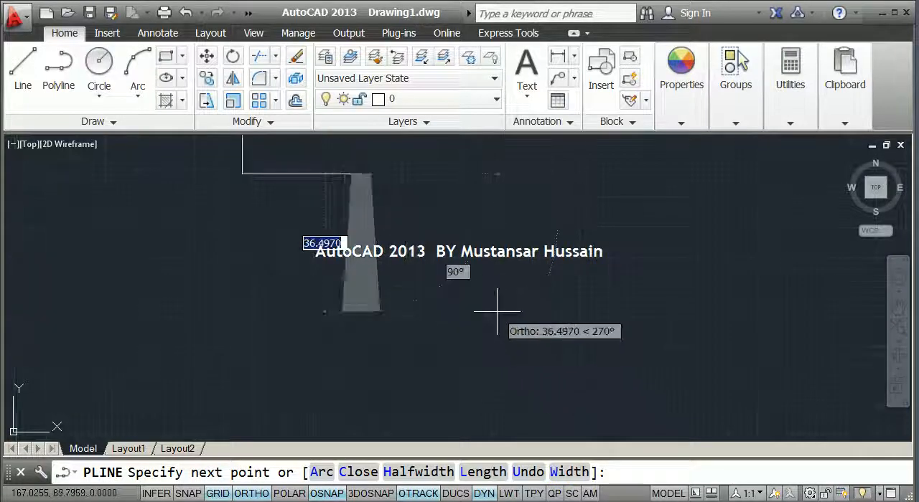
click(361, 358)
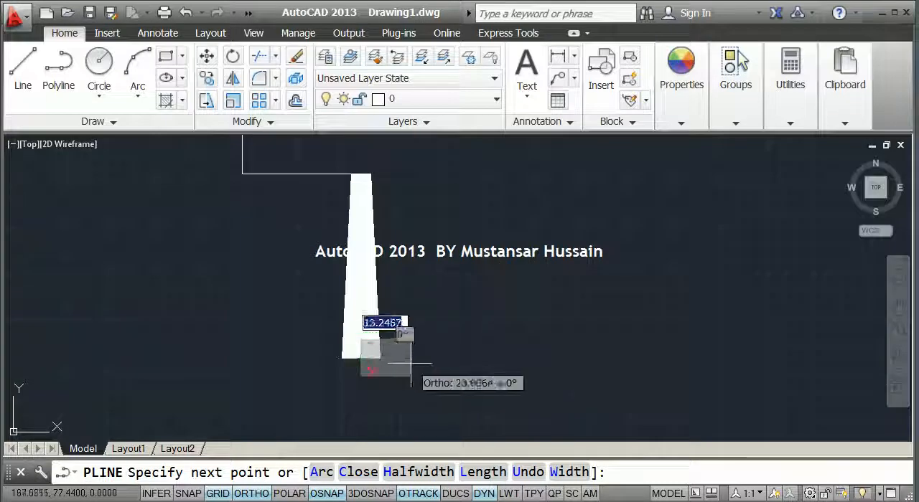
click(508, 360)
scroll(506, 356, down, 2)
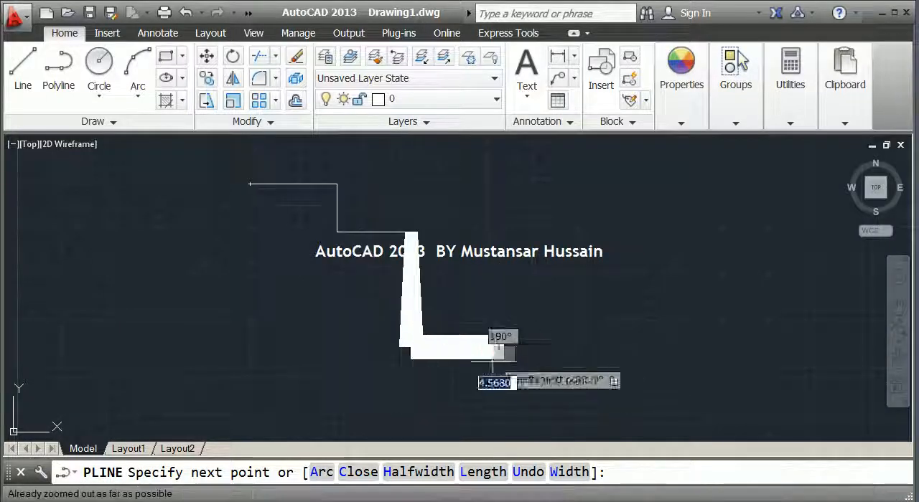
Continue the 10-unit-wide polyline with segments down, left, up and left, end it at the polyline's start point, and finish
click(502, 408)
click(300, 407)
click(300, 295)
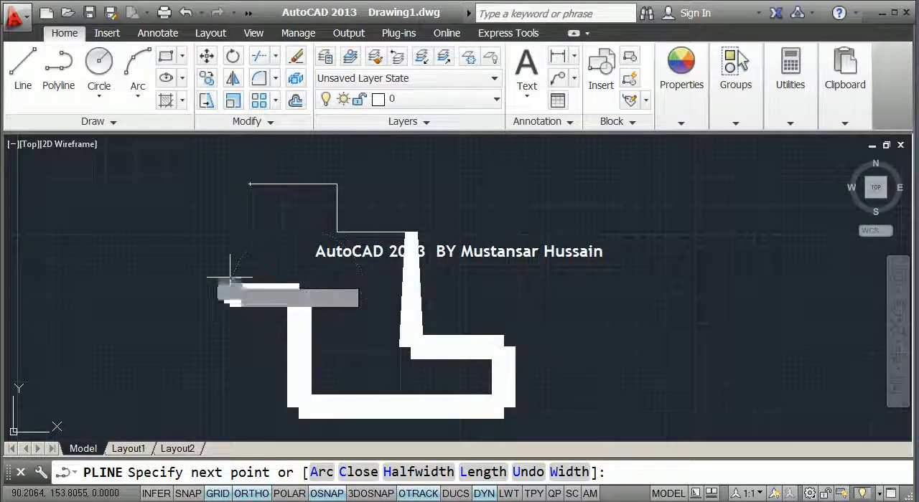
click(230, 295)
click(248, 185)
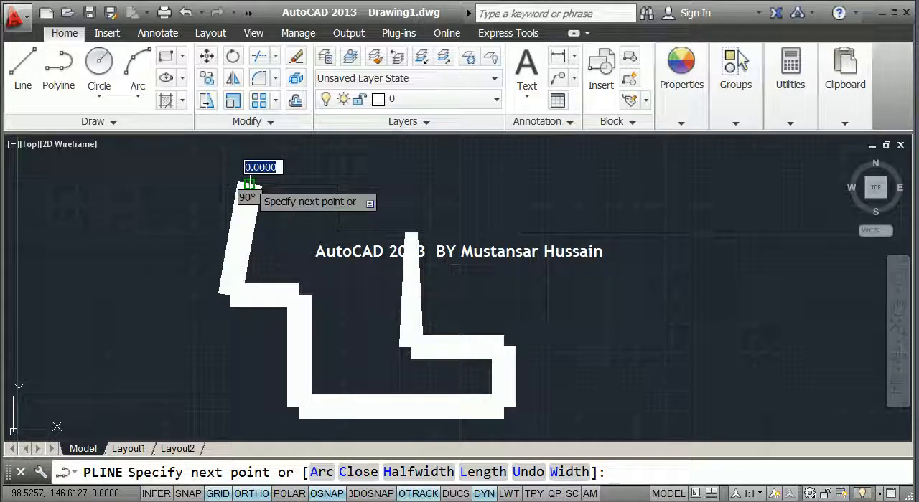
key(Return)
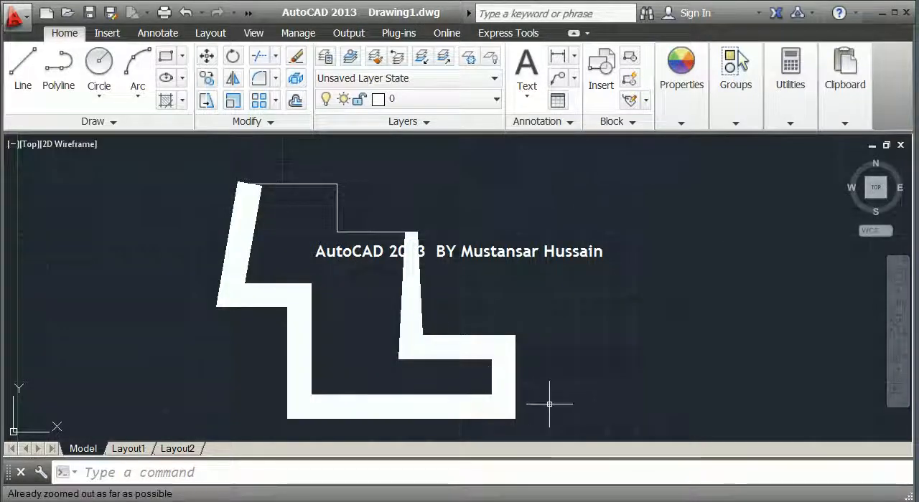
Delete the whole wide polyline with a crossing selection
click(547, 404)
click(179, 193)
key(Delete)
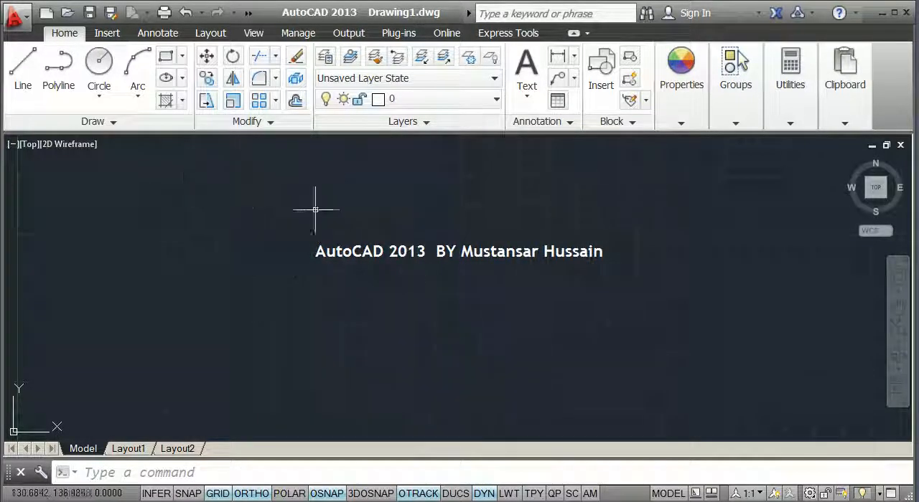
Start a polyline, reset its starting and ending width to 0, and exit the command without drawing a segment
click(245, 468)
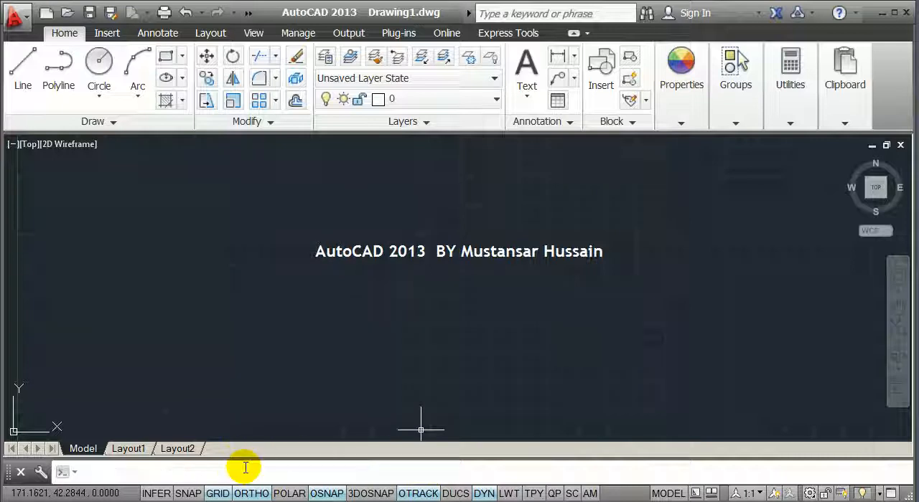
text(Pl)
key(Return)
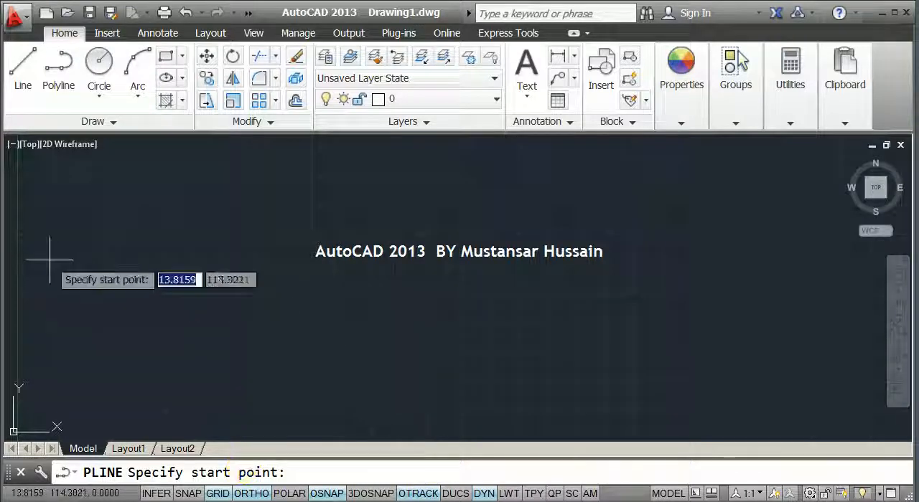
click(285, 234)
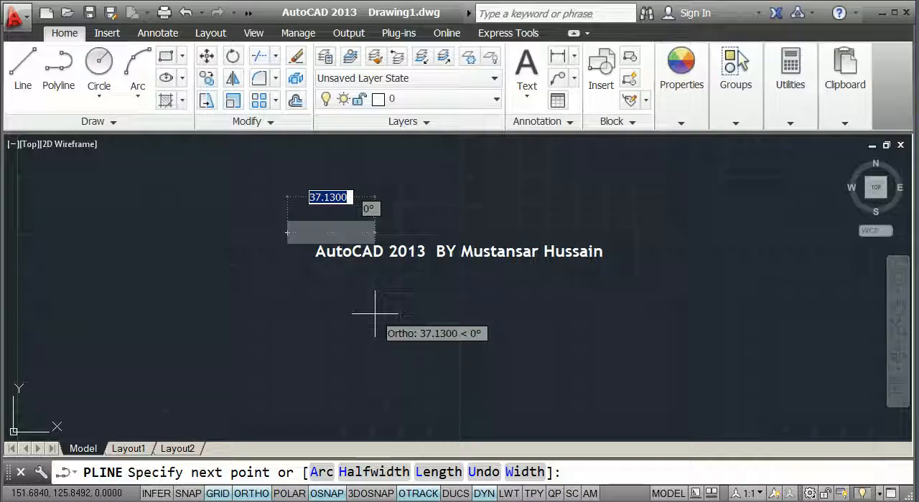
click(530, 472)
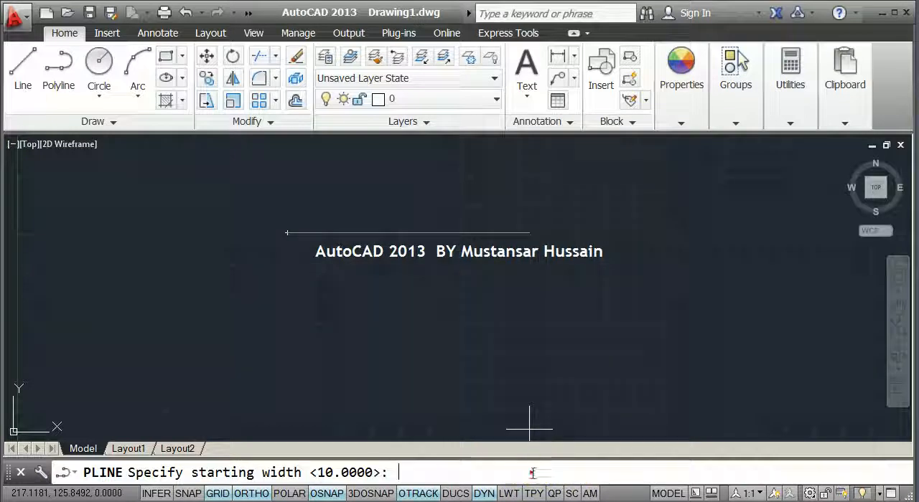
text(0)
key(Return)
text(0)
key(Return)
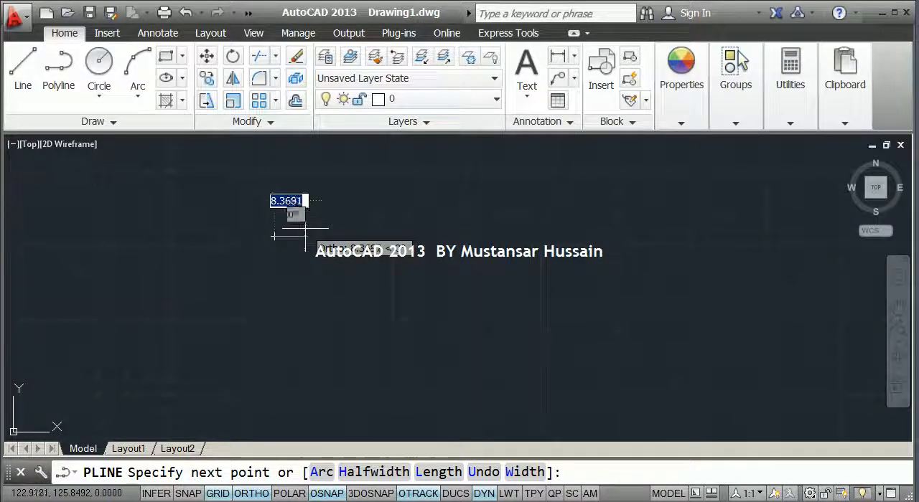
click(366, 472)
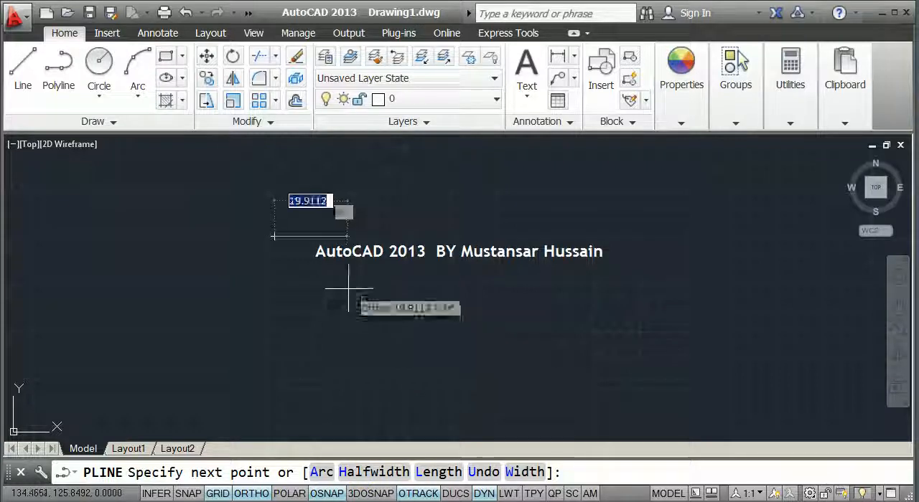
key(Escape)
Draw a vertical line 10 units long downward with the Line command
text(l)
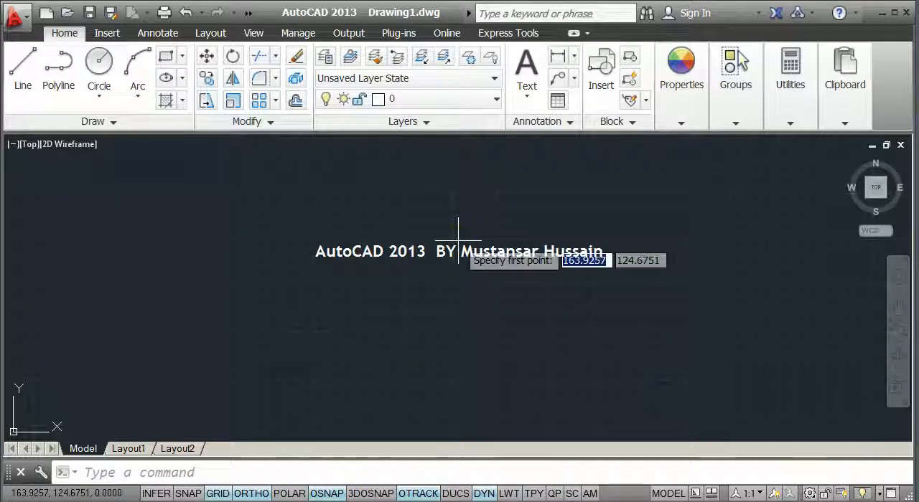
key(Return)
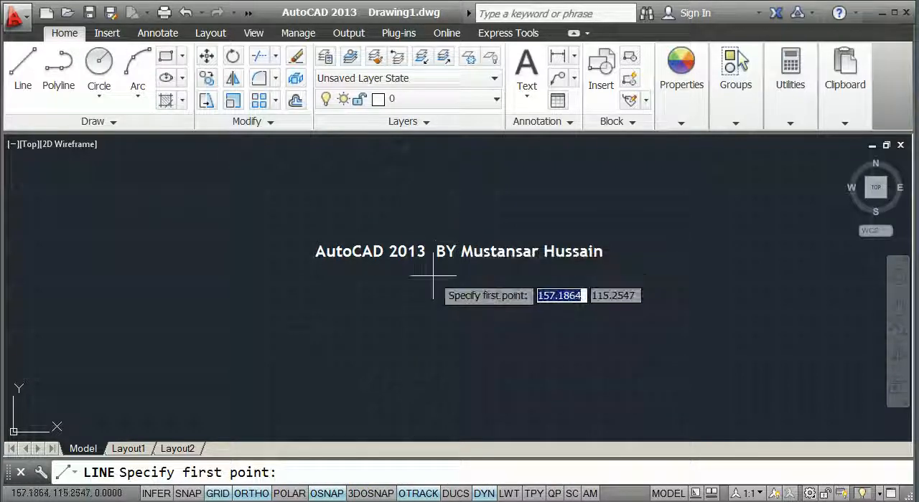
click(506, 205)
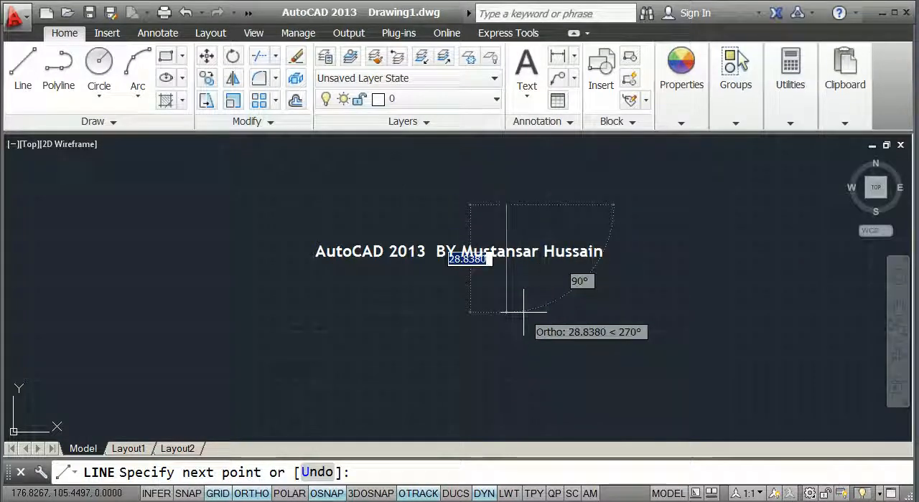
text(10)
key(Escape)
key(Escape)
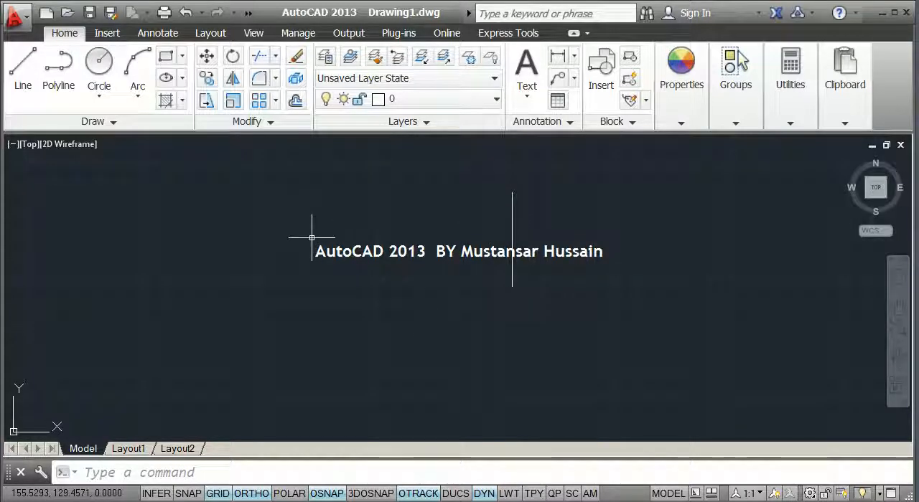
text(pl)
key(Return)
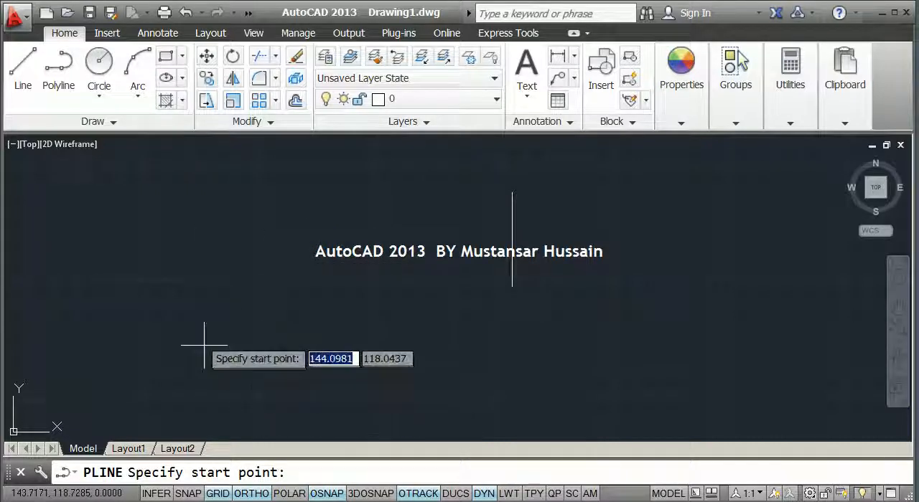
click(75, 217)
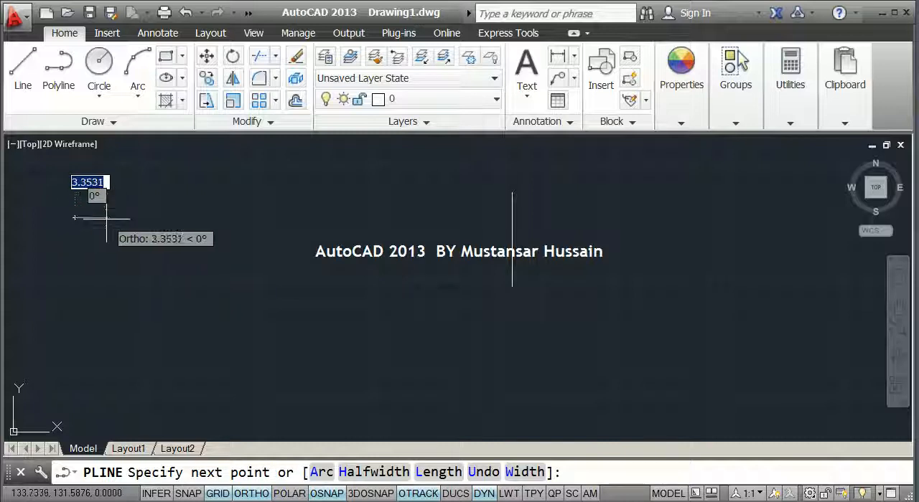
key(Escape)
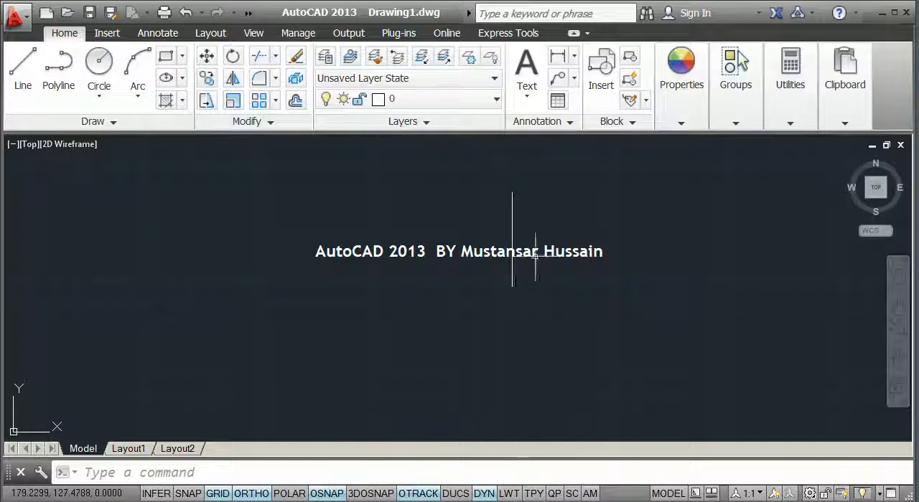
Draw a horizontal polyline about 10 units long beside the vertical line, with starting and ending half-width of 10
key(Return)
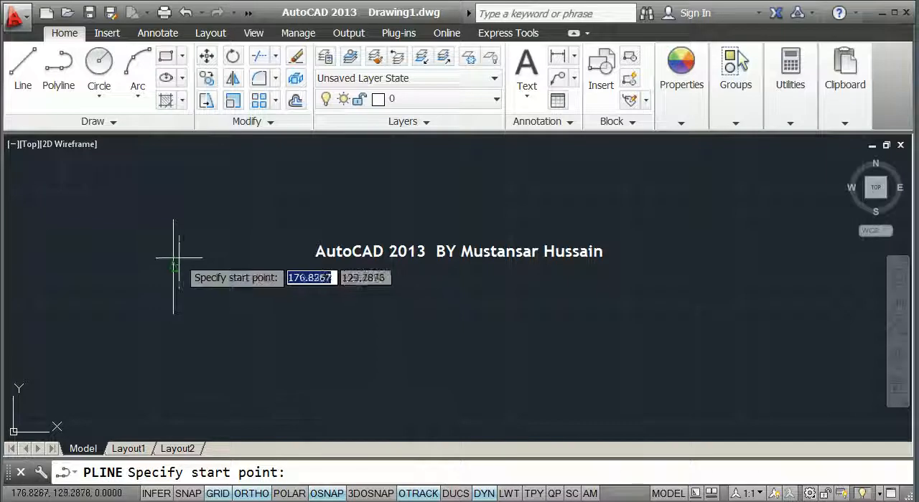
click(195, 265)
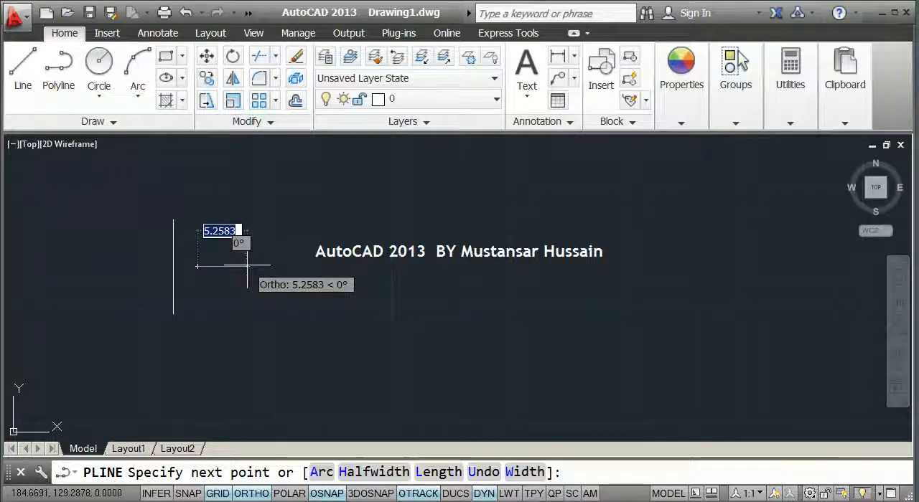
click(370, 472)
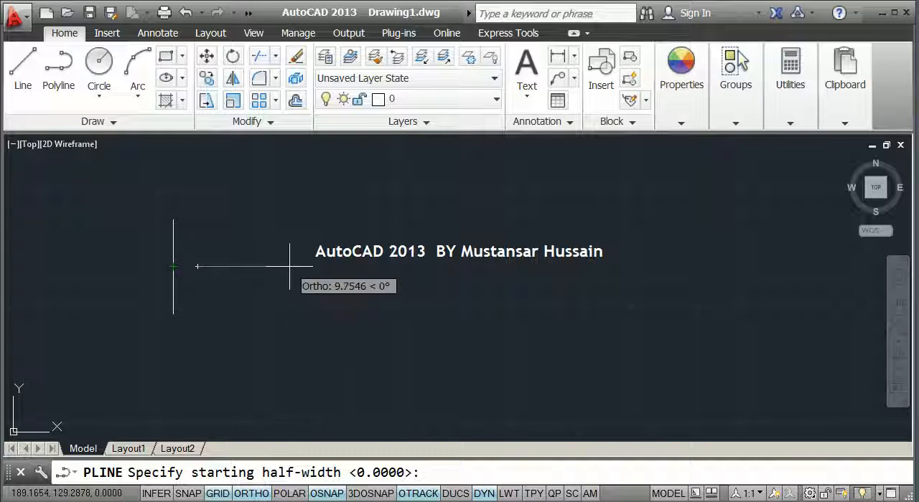
text(3)
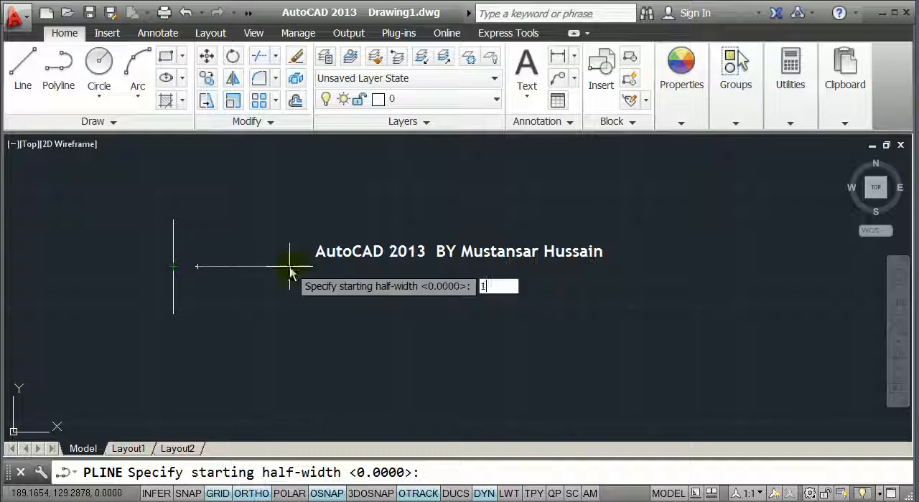
key(Return)
text(10)
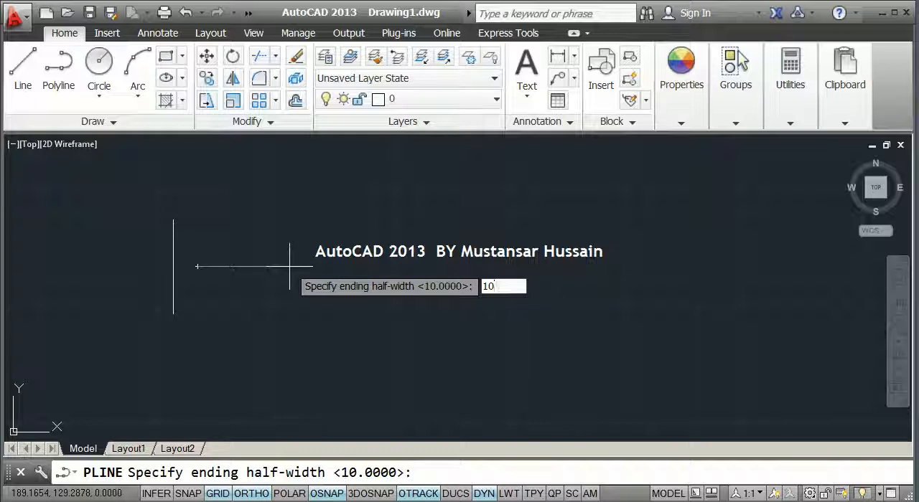
key(Return)
click(289, 266)
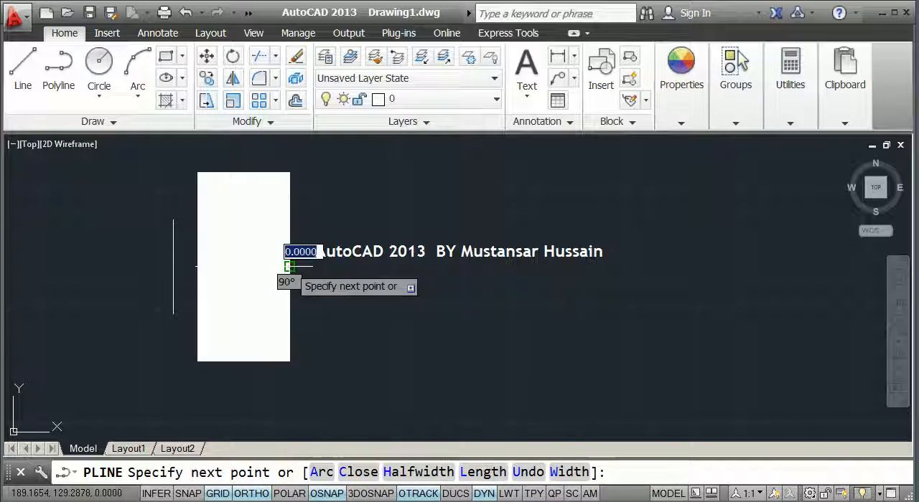
key(Return)
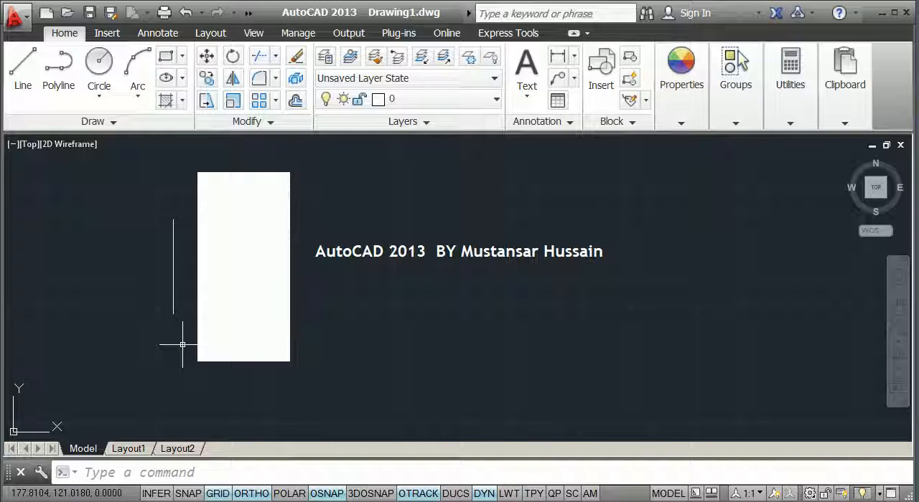
Start a new polyline below the half-width shape and set its starting and ending half-width to 0
scroll(182, 344, down, 2)
mouse_move(209, 345)
middle_down()
mouse_move(234, 302)
mouse_move(232, 259)
middle_up()
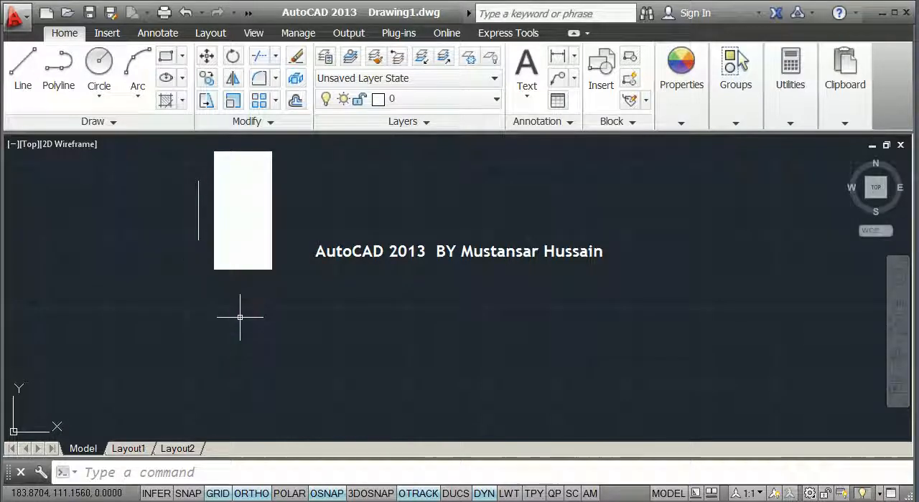
text(l)
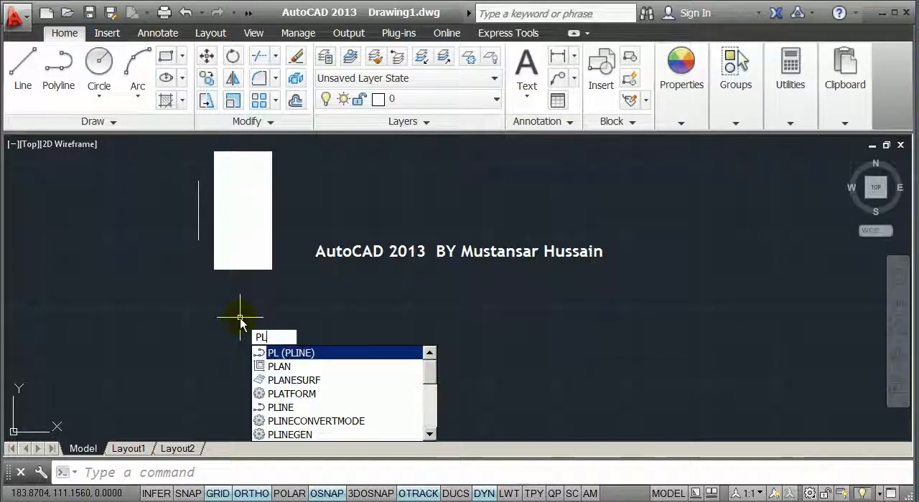
key(Return)
click(207, 353)
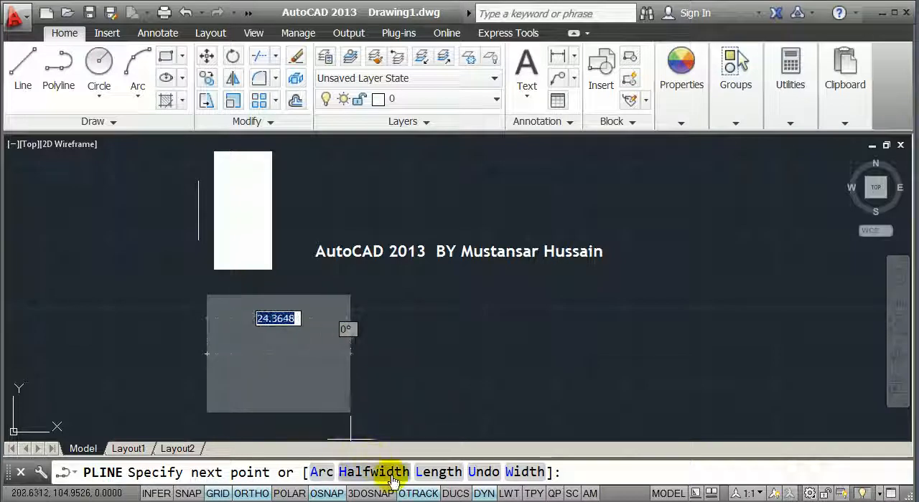
click(368, 472)
text(0)
key(Return)
text(0)
key(Return)
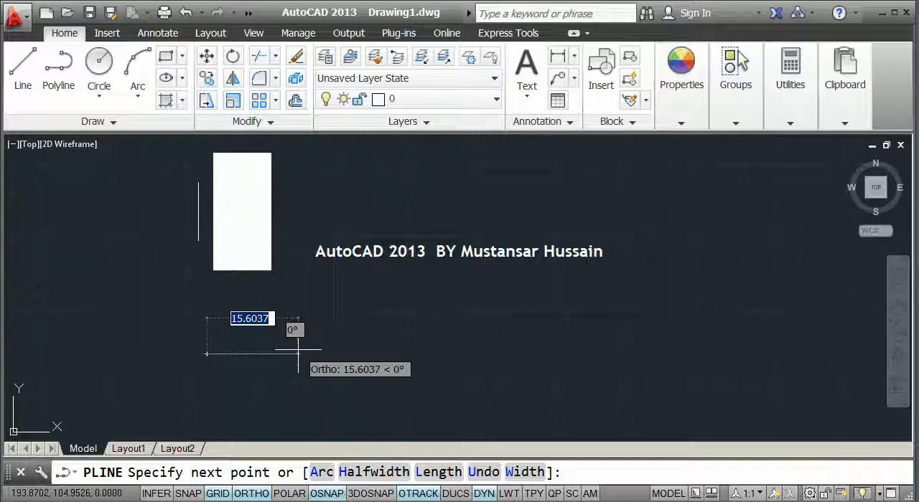
Set the starting and ending width to 10 and draw one horizontal segment rightward, finishing the polyline
click(523, 473)
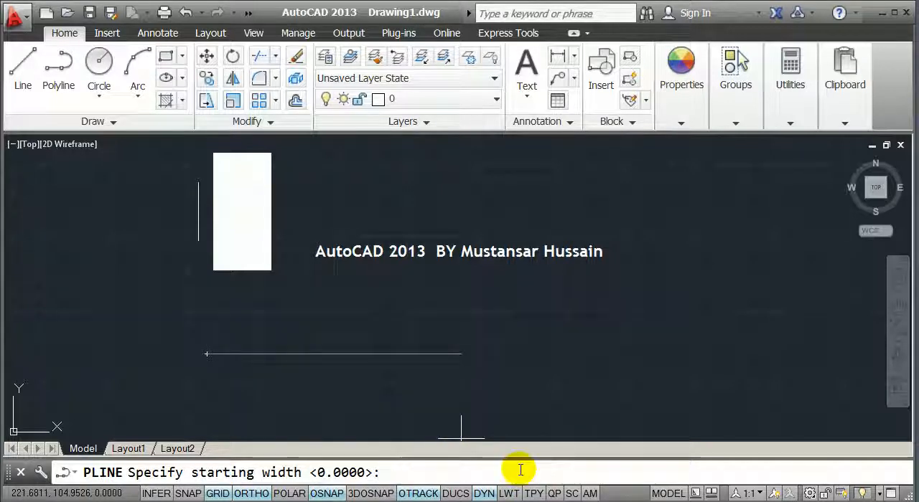
key(Return)
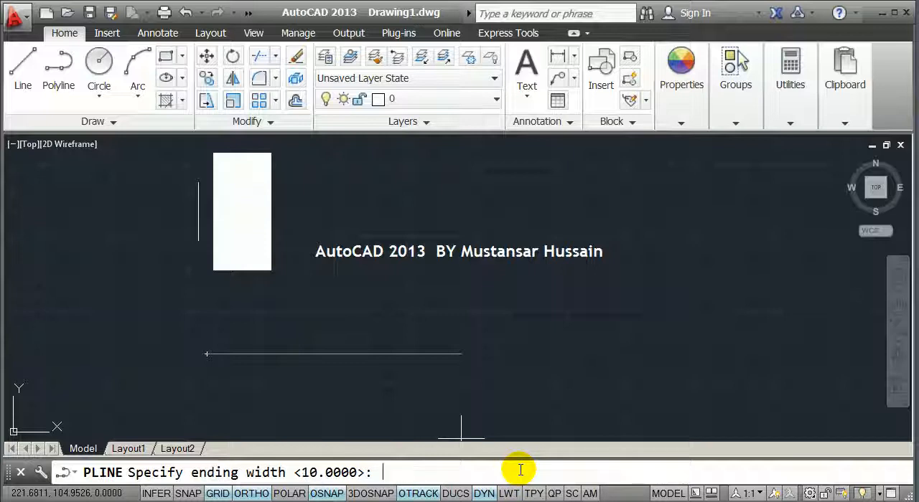
key(Return)
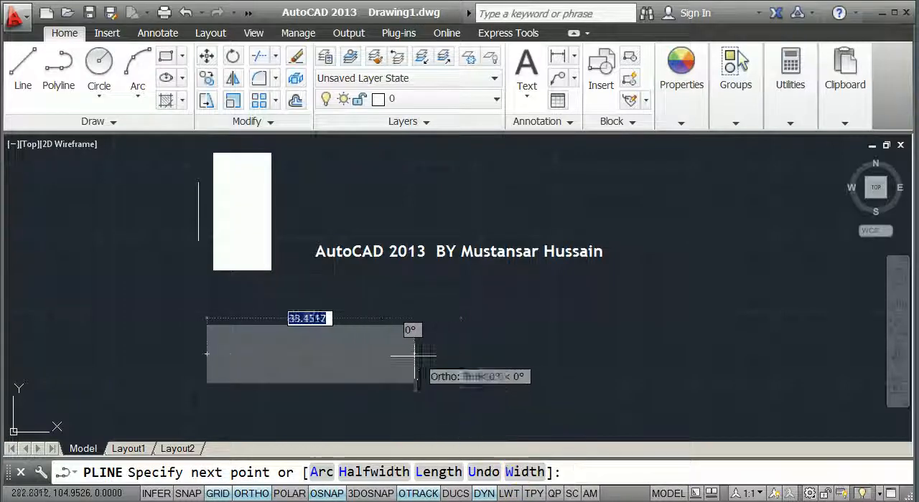
click(299, 354)
key(Return)
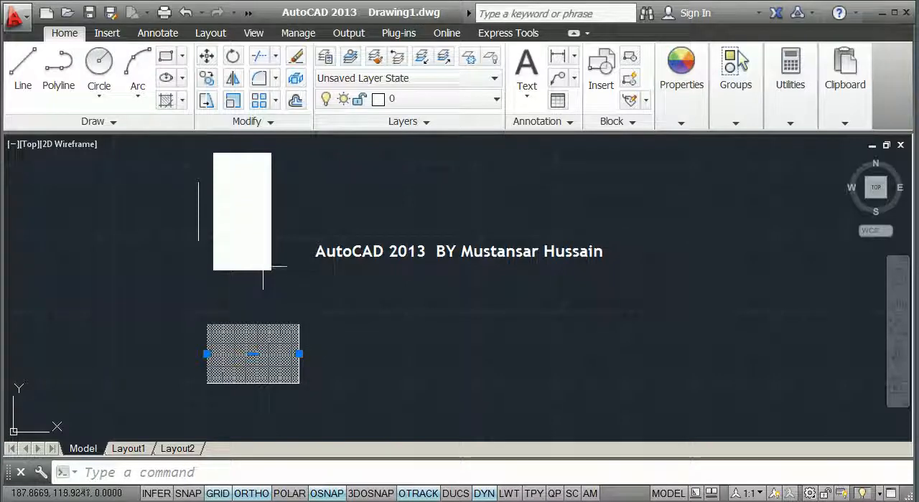
Select both wide polylines and convert the lower one's segment to an arc with its midpoint about 48 units below, then clear the selection
click(262, 270)
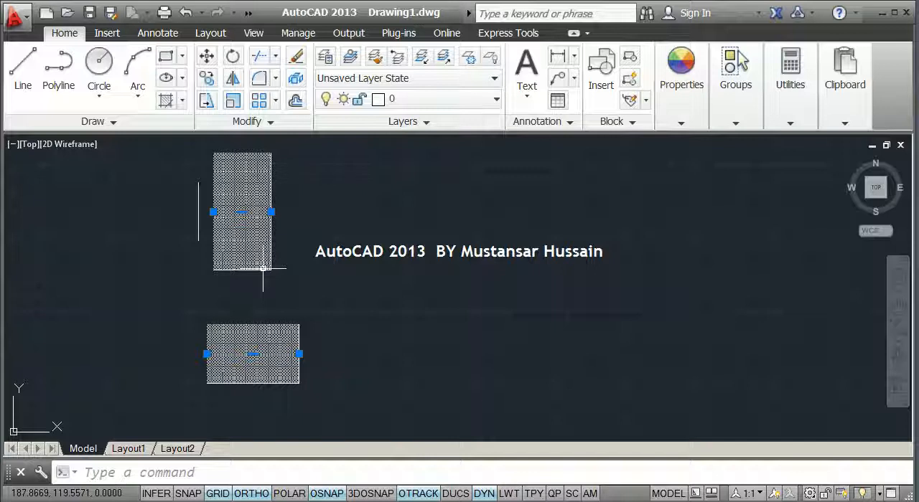
scroll(244, 350, up, 2)
middle_drag(240, 355, 291, 275)
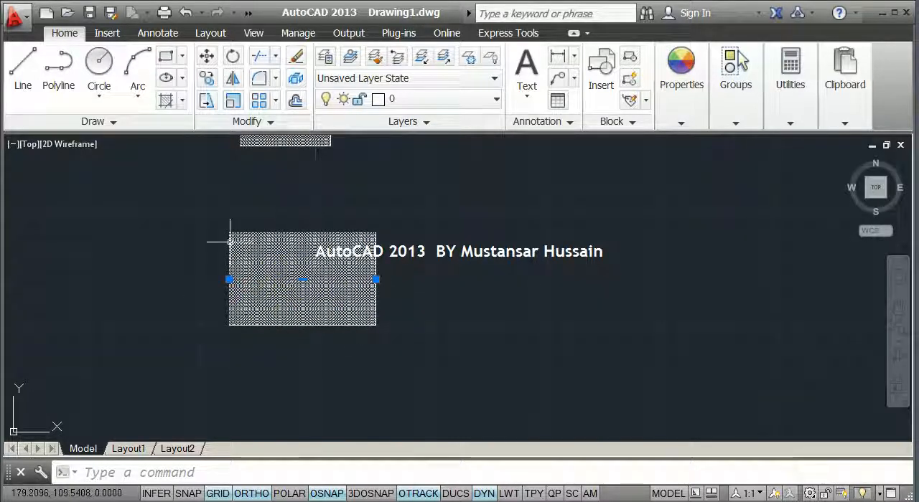
scroll(298, 305, down, 2)
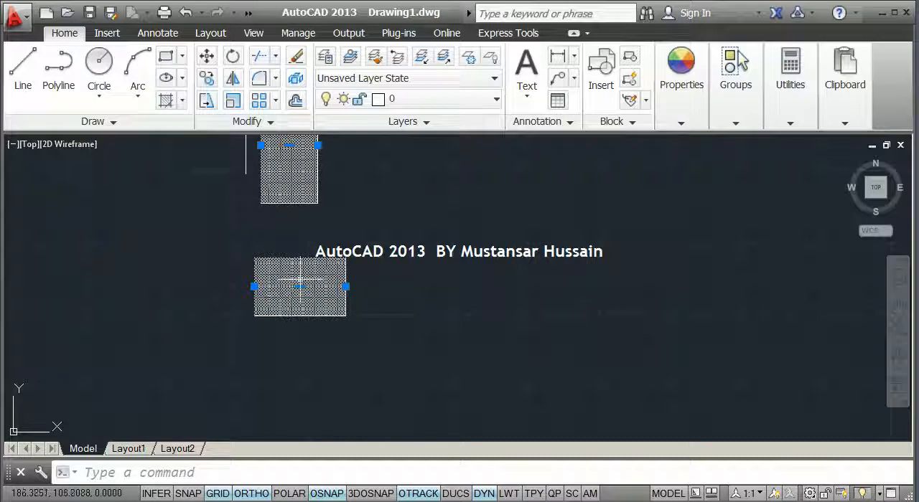
mouse_move(301, 289)
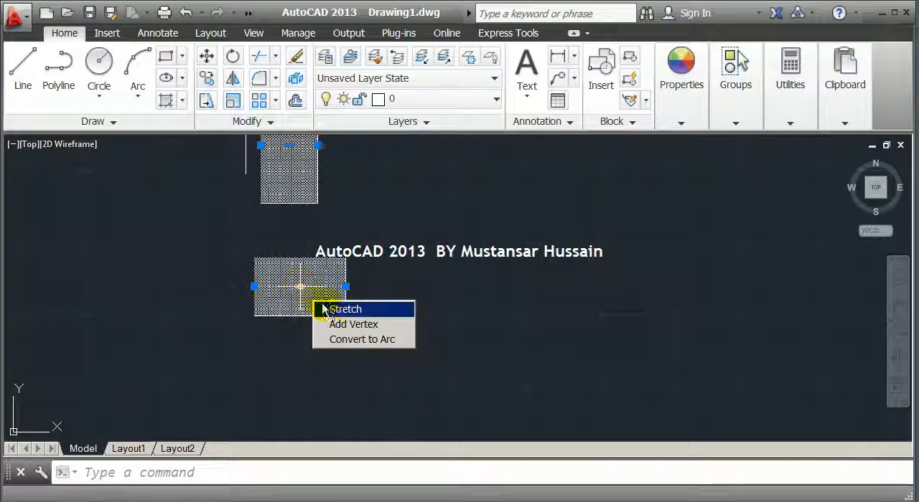
click(338, 340)
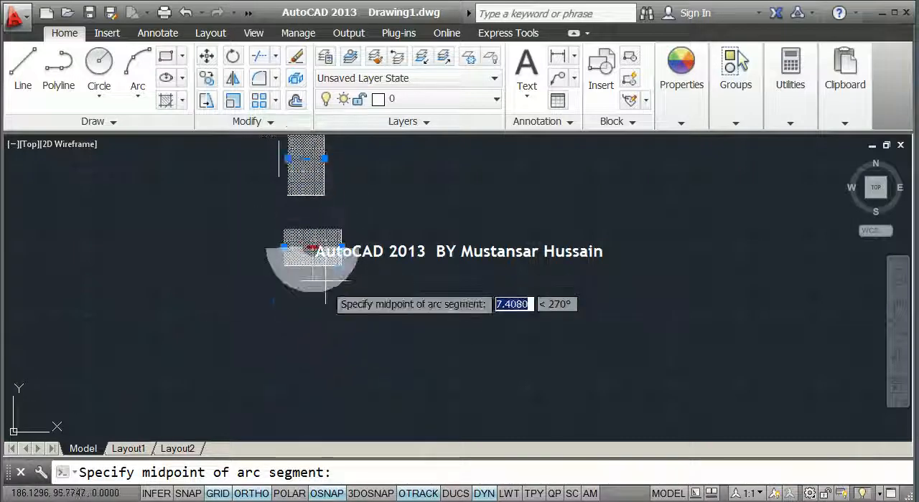
click(313, 422)
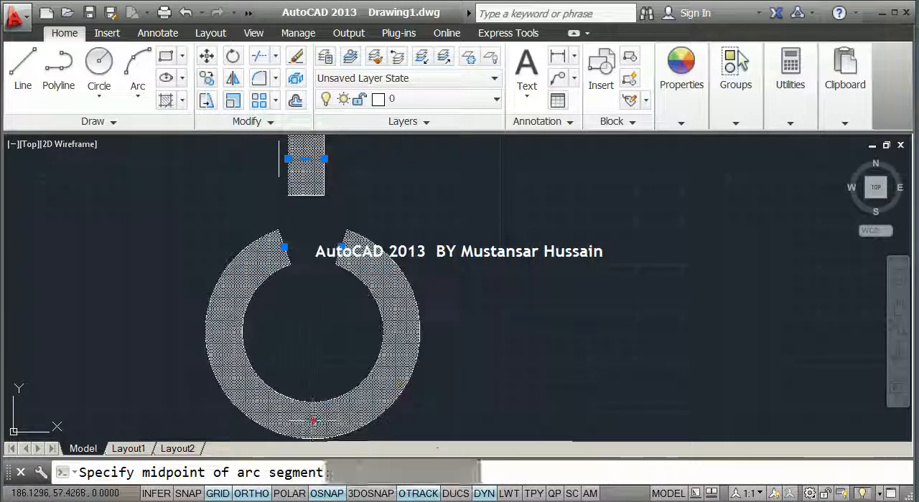
key(Escape)
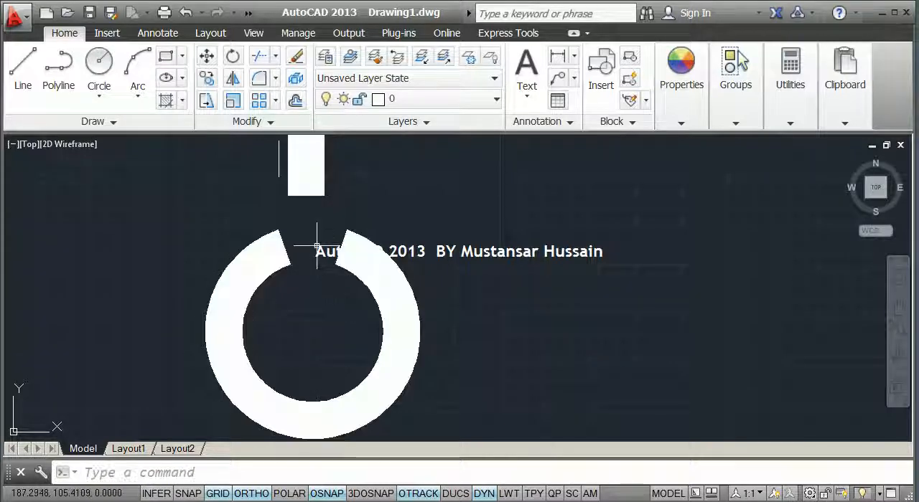
mouse_move(328, 215)
middle_down()
mouse_move(335, 267)
mouse_move(349, 251)
mouse_move(343, 228)
middle_up()
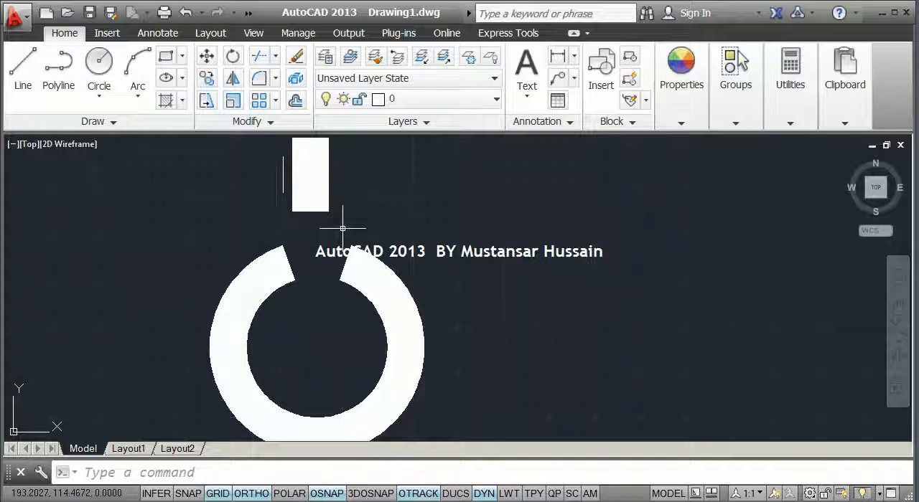